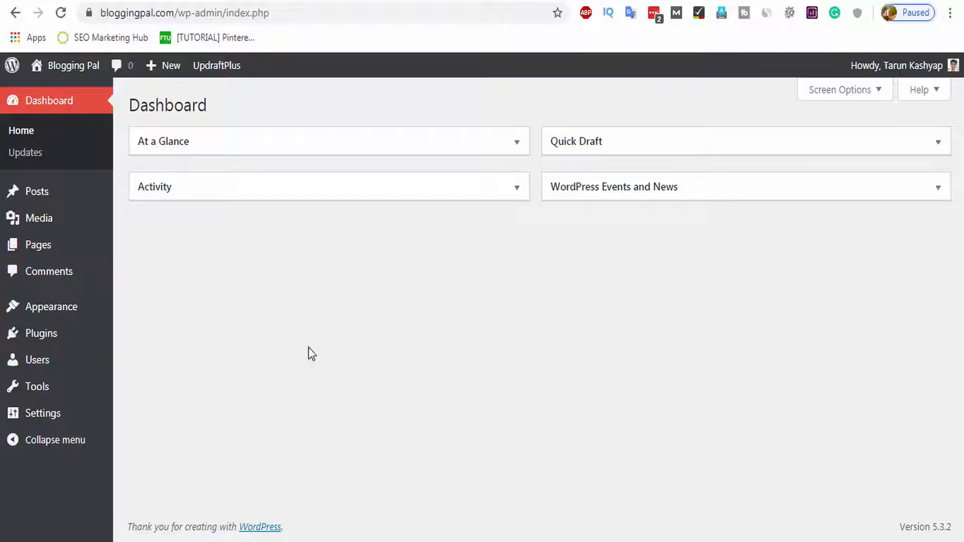
# - Activate the WP Rocket plugin in the list of installed plugins
pyautogui.moveTo(80, 339)
pyautogui.click(148, 339)
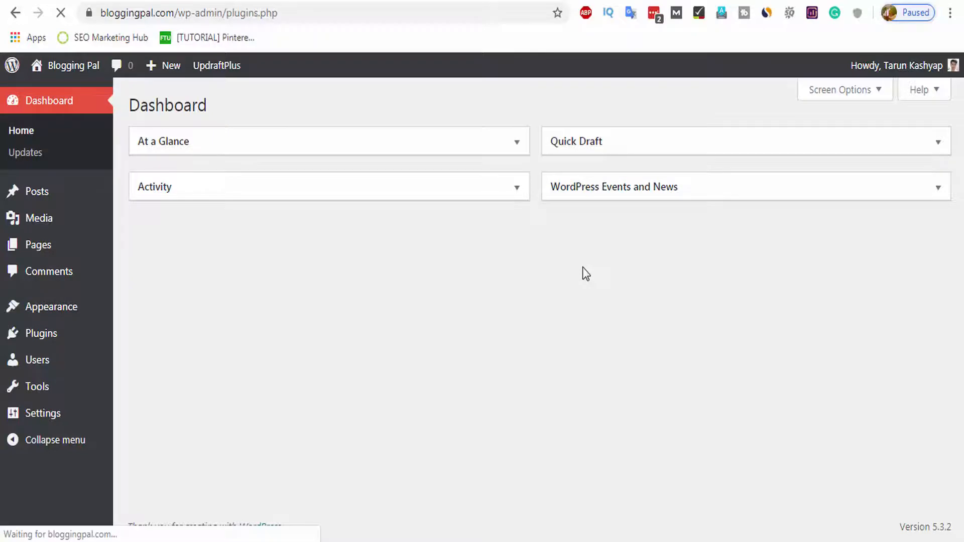
pyautogui.scroll(-15, 407, 389)
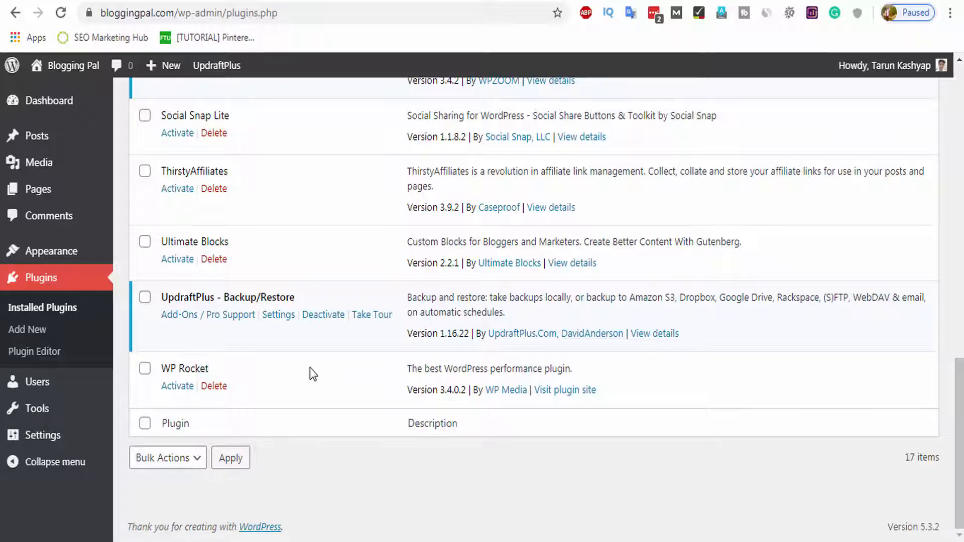
pyautogui.click(182, 394)
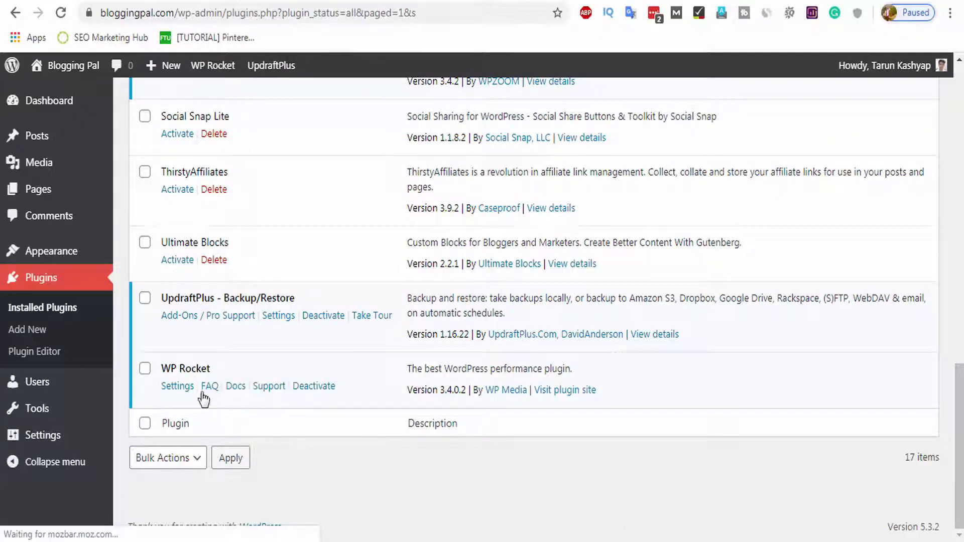
# - Open the WP Rocket settings and look through the plugin's dashboard page
pyautogui.click(182, 388)
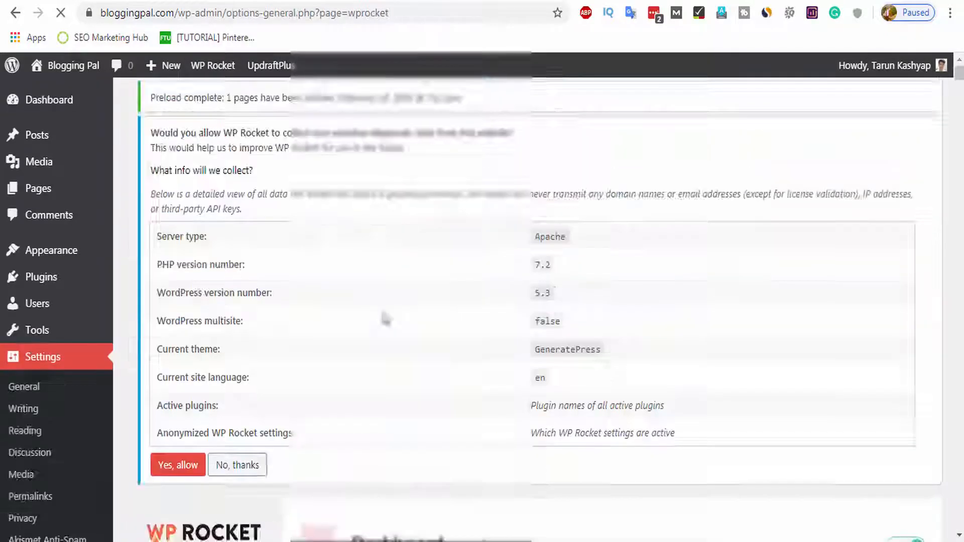
pyautogui.scroll(-7, 383, 318)
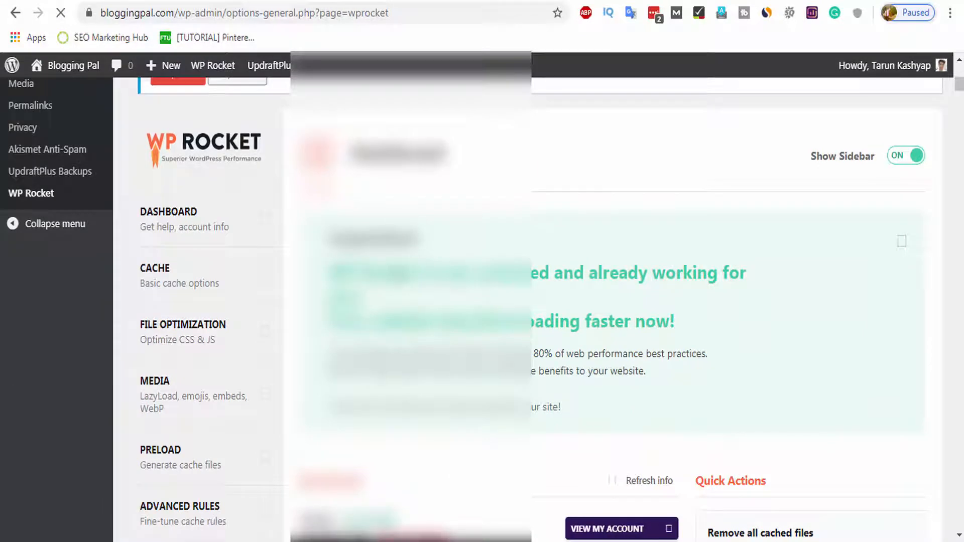
pyautogui.click(248, 205)
pyautogui.scroll(-4, 455, 282)
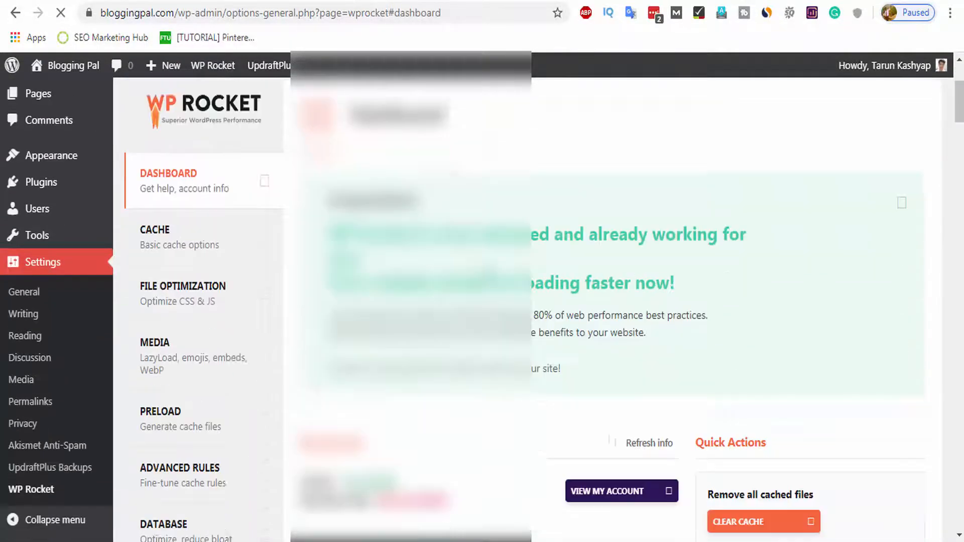
pyautogui.scroll(-15, 565, 304)
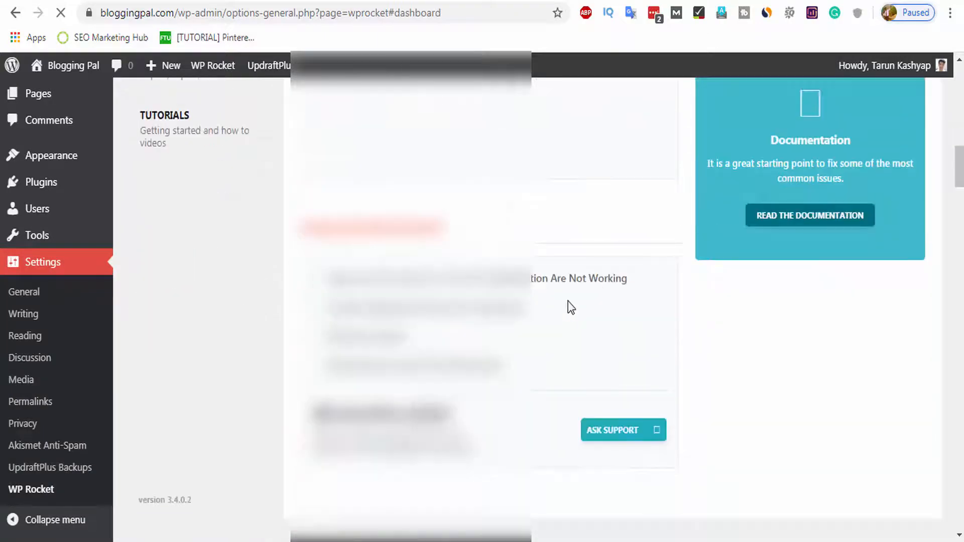
pyautogui.scroll(15, 571, 308)
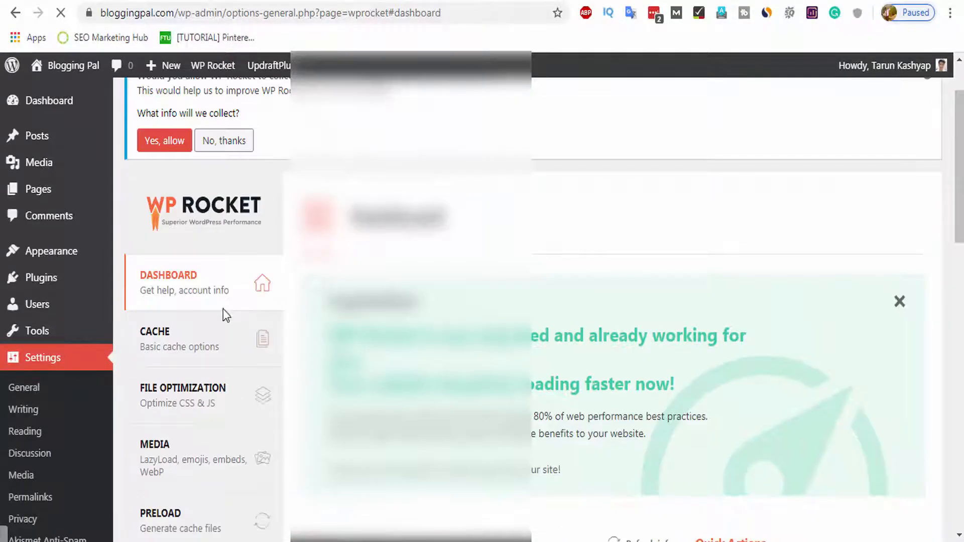
# - Enable separate cache files for mobile devices in the WP Rocket cache settings and save the changes
pyautogui.click(230, 339)
pyautogui.scroll(-3, 489, 302)
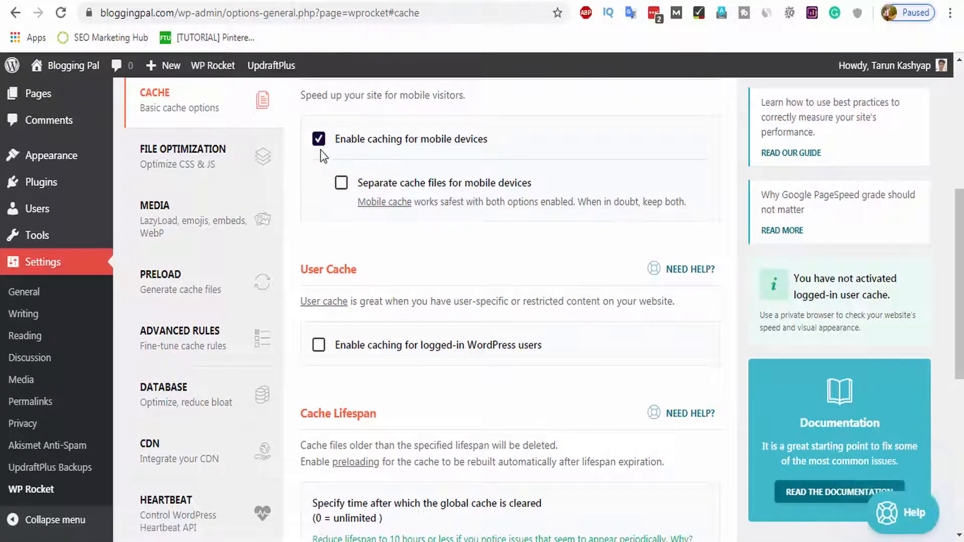
pyautogui.click(341, 183)
pyautogui.scroll(-3, 414, 217)
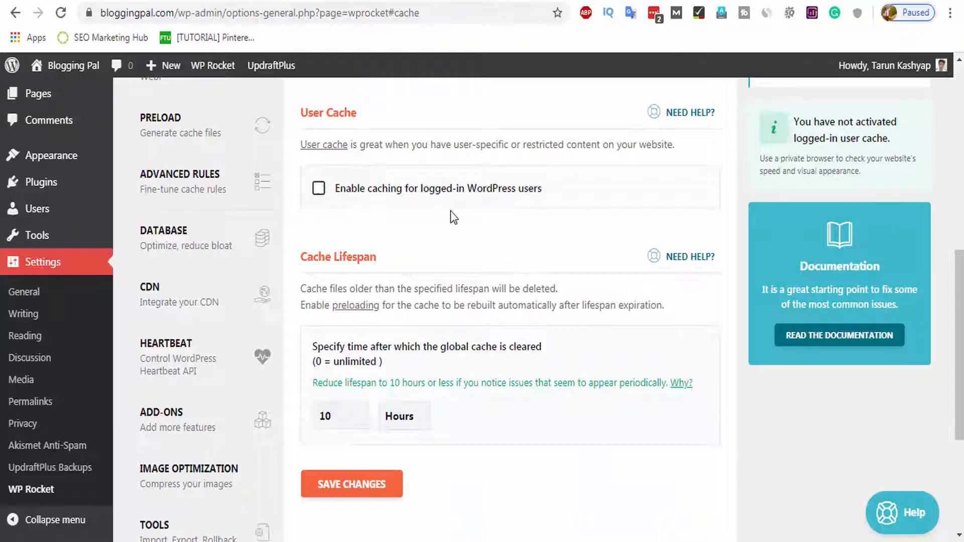
pyautogui.scroll(-2, 452, 216)
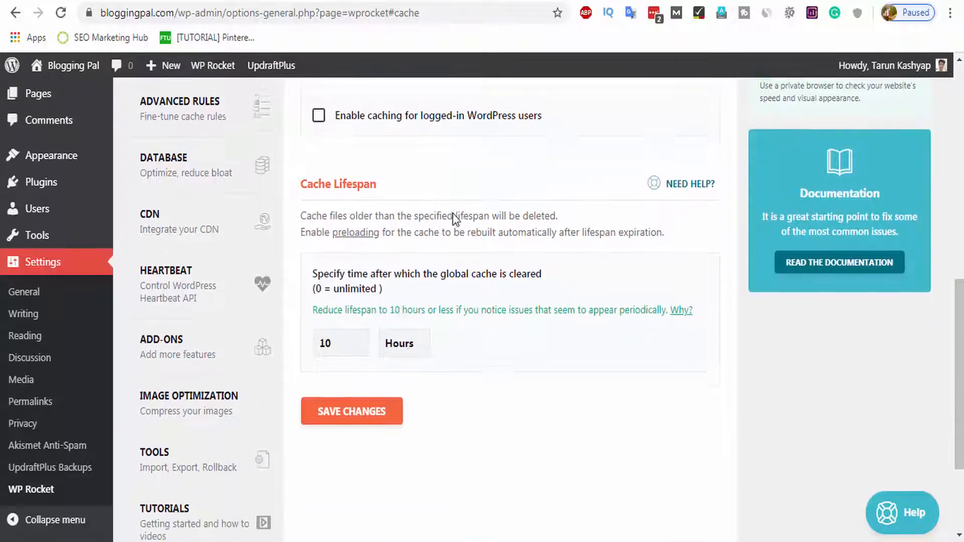
pyautogui.click(501, 392)
pyautogui.scroll(7, 357, 384)
pyautogui.scroll(-6, 398, 381)
pyautogui.scroll(-5, 377, 327)
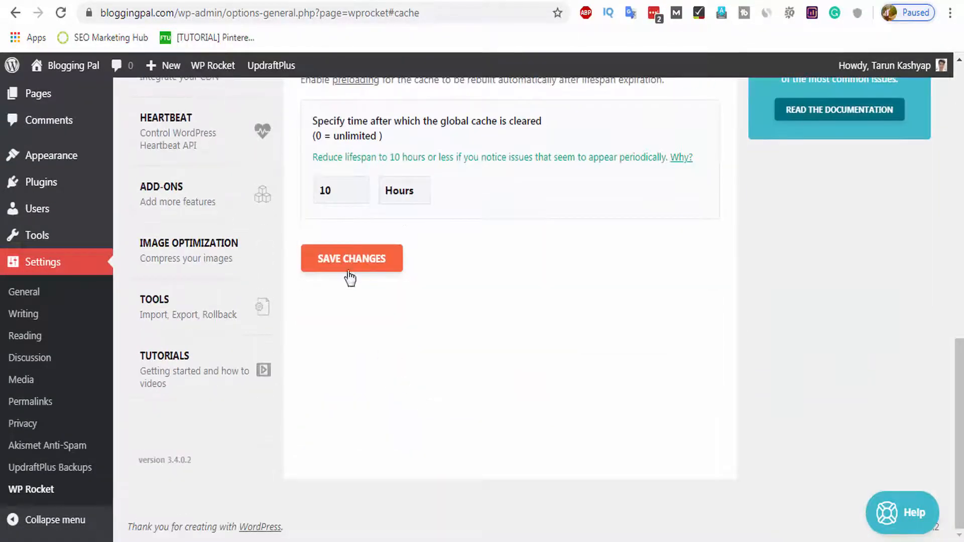
pyautogui.scroll(15, 503, 359)
pyautogui.scroll(-6, 392, 354)
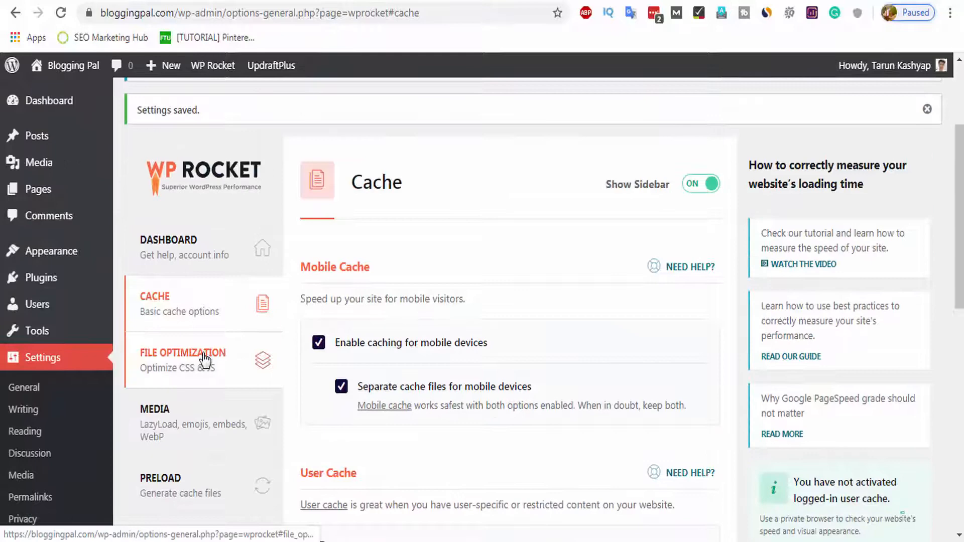
# - Enable Minify HTML and Remove query strings from static resources in the basic File Optimization settings
pyautogui.click(205, 360)
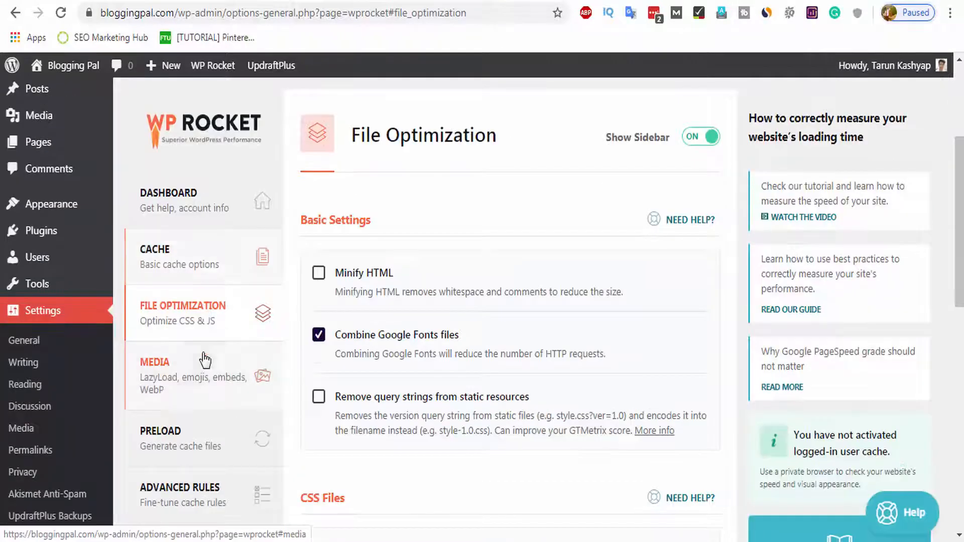
pyautogui.click(319, 274)
pyautogui.scroll(-2, 322, 275)
pyautogui.click(412, 318)
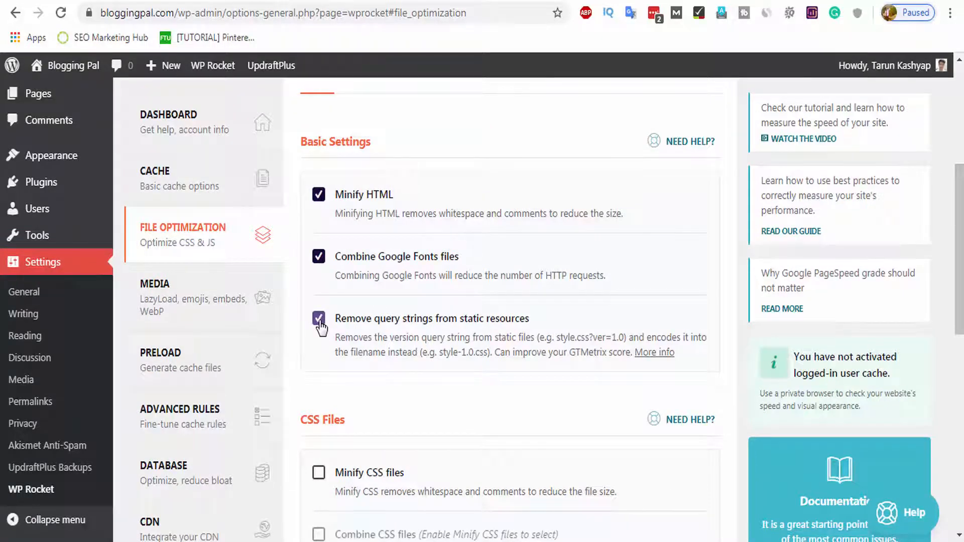
# - Enable Minify CSS files, Combine CSS files and Optimize CSS delivery, confirming the activation of the minify and combine options
pyautogui.scroll(-5, 393, 366)
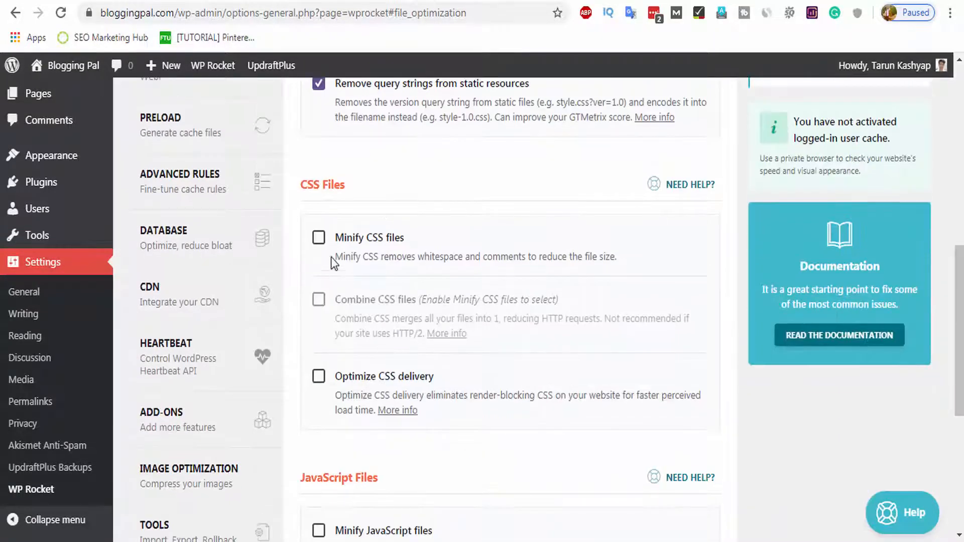
pyautogui.click(318, 238)
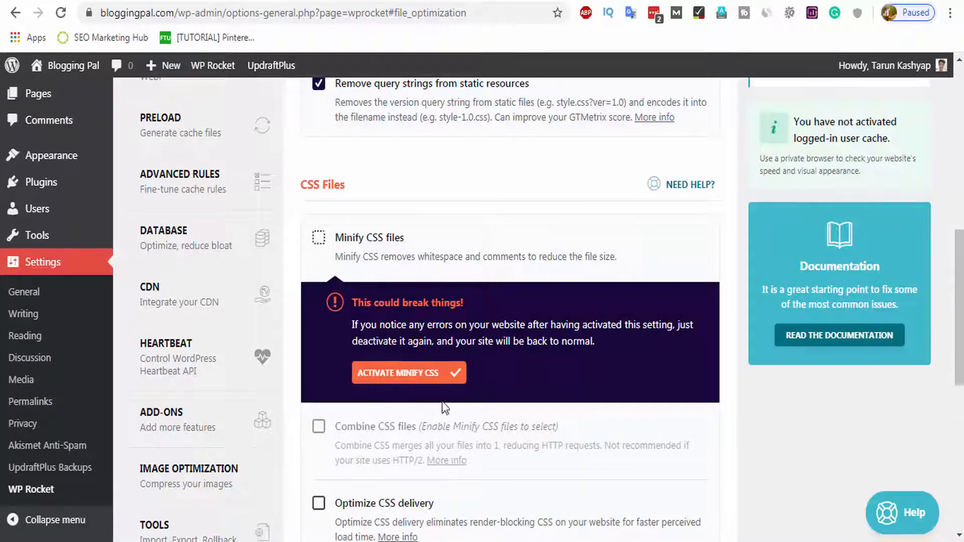
pyautogui.click(413, 375)
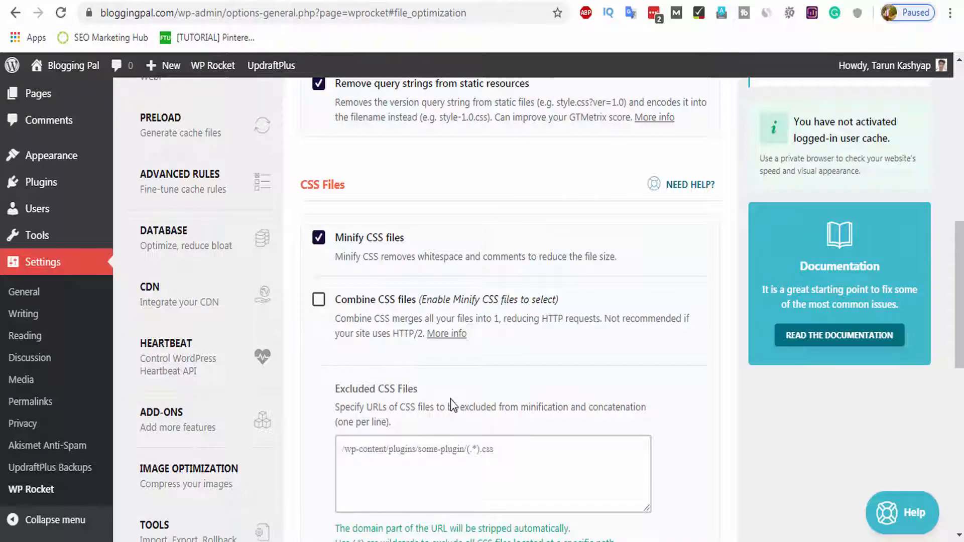
pyautogui.scroll(-2, 402, 360)
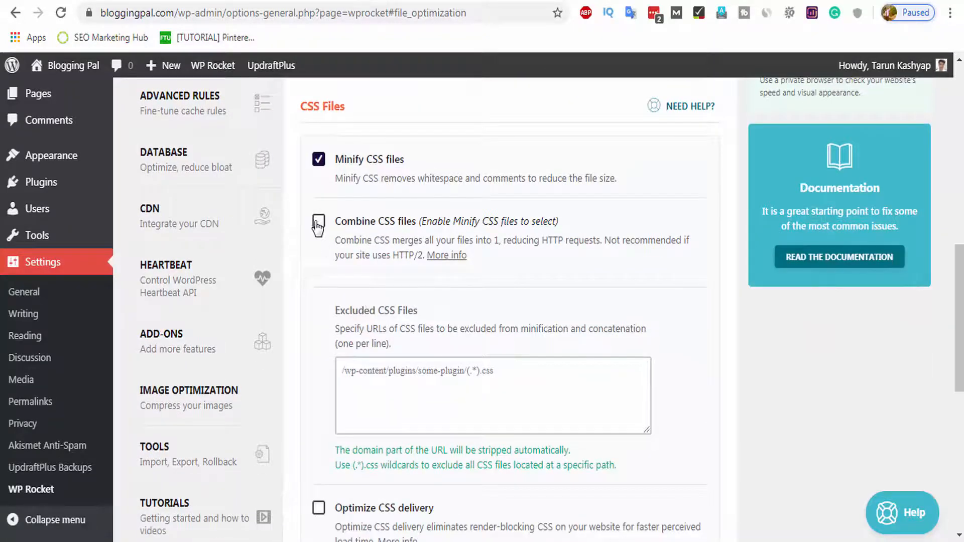
pyautogui.click(318, 221)
pyautogui.click(442, 372)
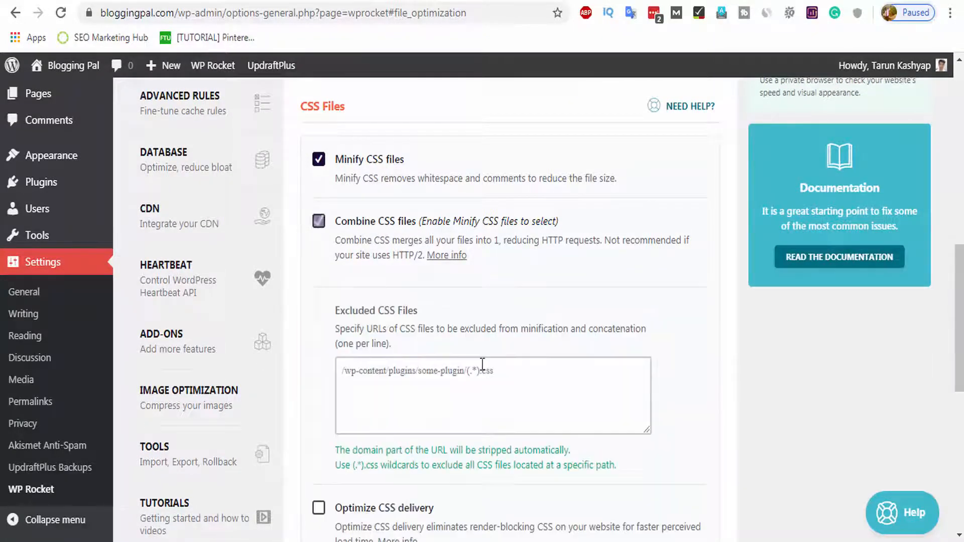
pyautogui.scroll(-6, 483, 364)
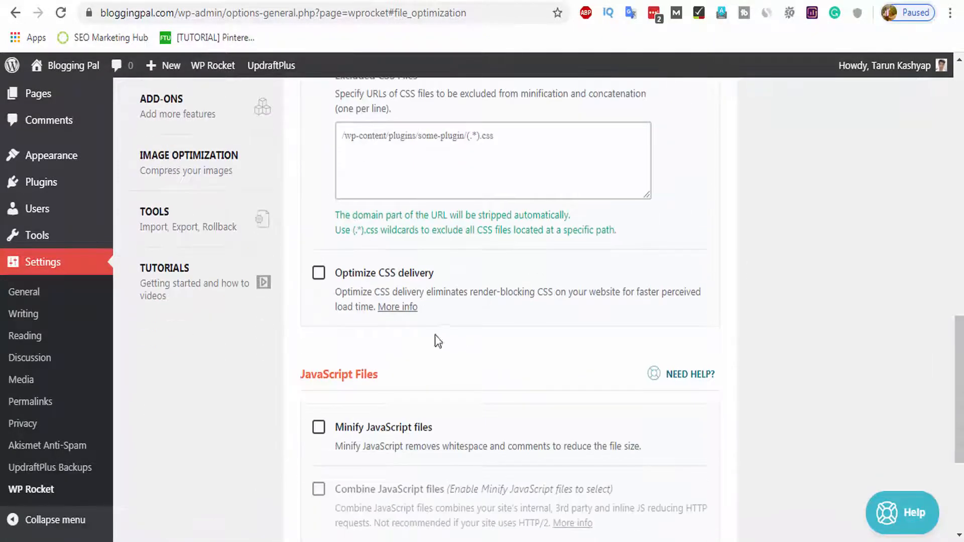
pyautogui.click(319, 274)
# - Enable Minify JavaScript files, Combine JavaScript files and Load JavaScript deferred, confirming the activation of the minify and combine options
pyautogui.scroll(-9, 449, 307)
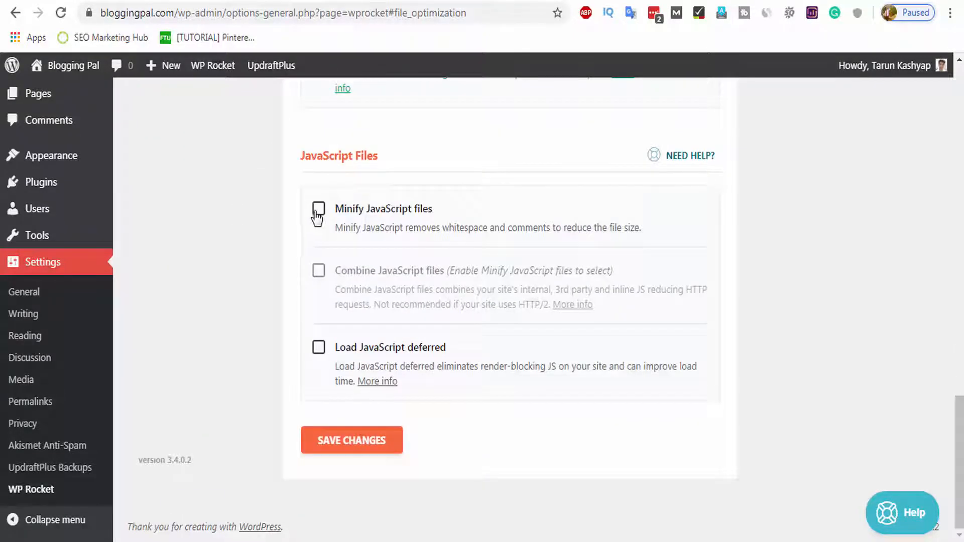
pyautogui.click(319, 208)
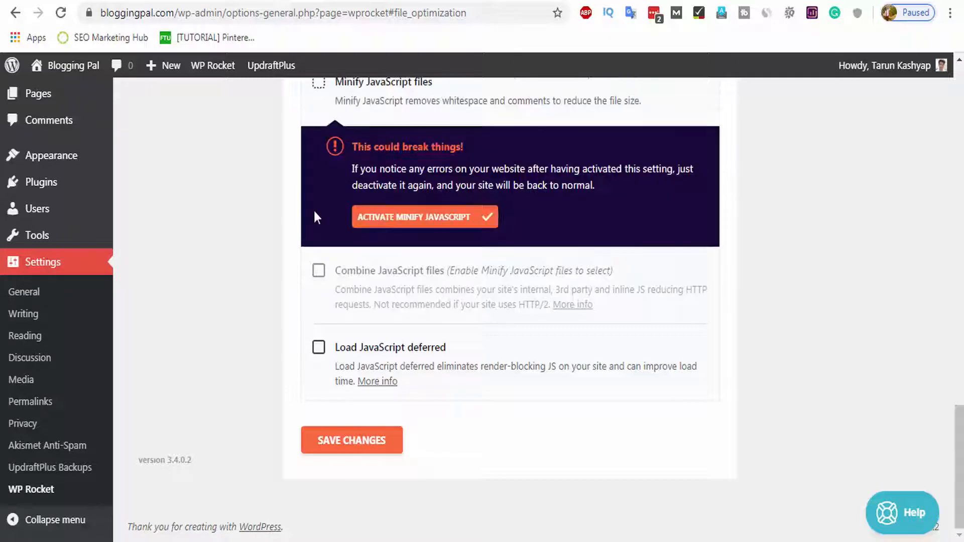
pyautogui.click(427, 219)
pyautogui.scroll(5, 356, 284)
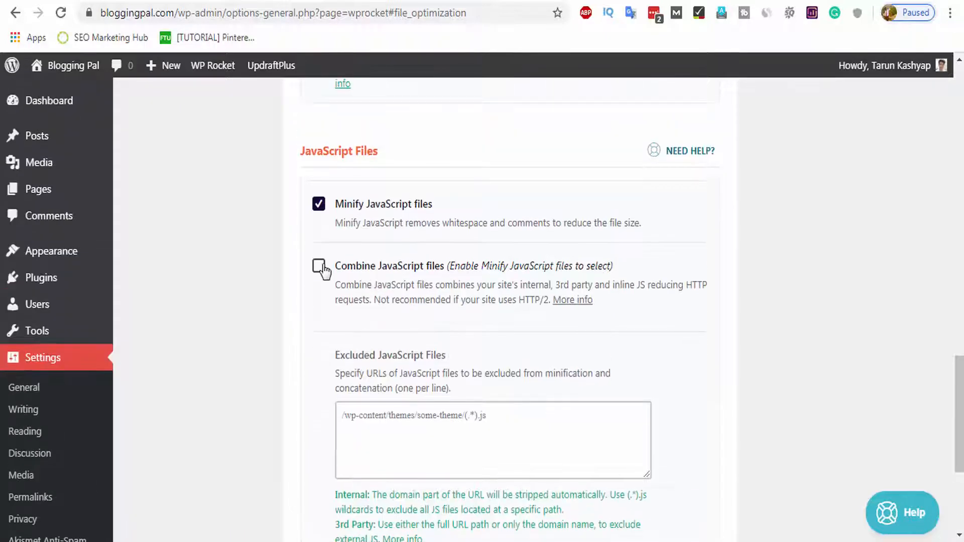
pyautogui.click(321, 267)
pyautogui.scroll(-2, 324, 269)
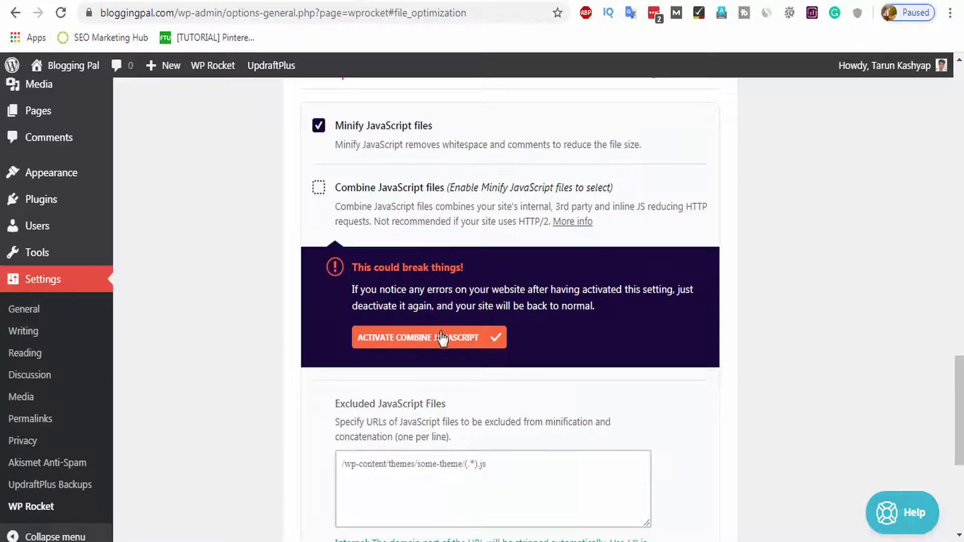
pyautogui.click(442, 339)
pyautogui.scroll(-4, 332, 351)
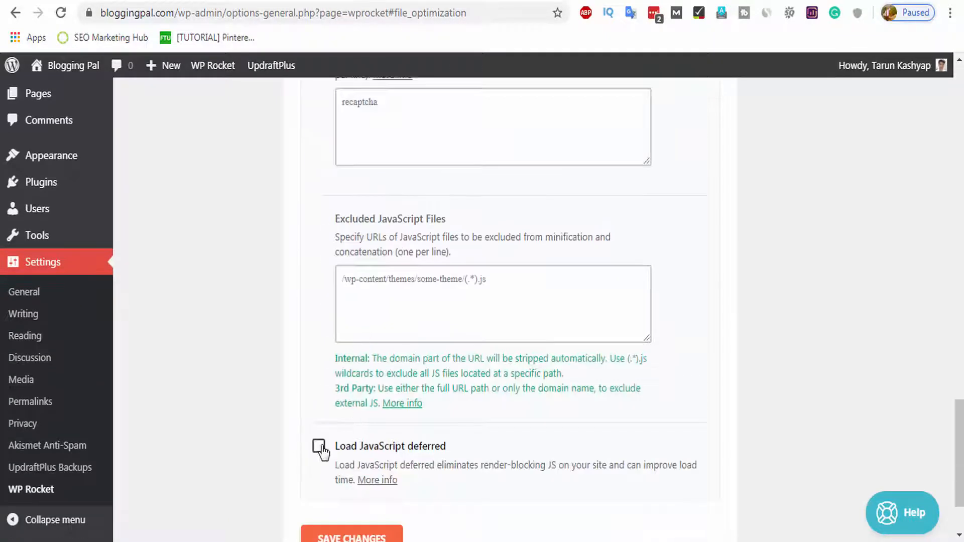
pyautogui.click(321, 449)
pyautogui.scroll(-4, 437, 431)
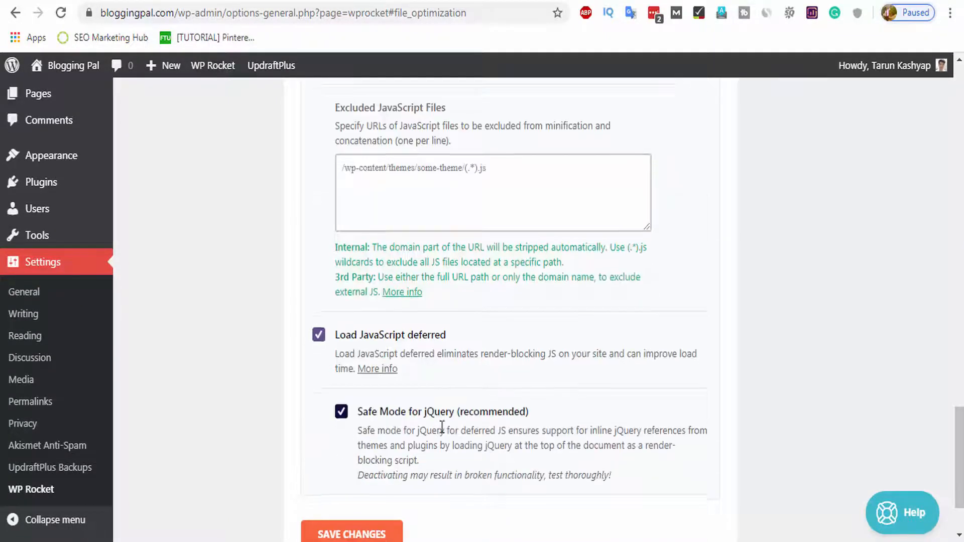
# - Review the chosen File Optimization options and save the changes
pyautogui.click(363, 442)
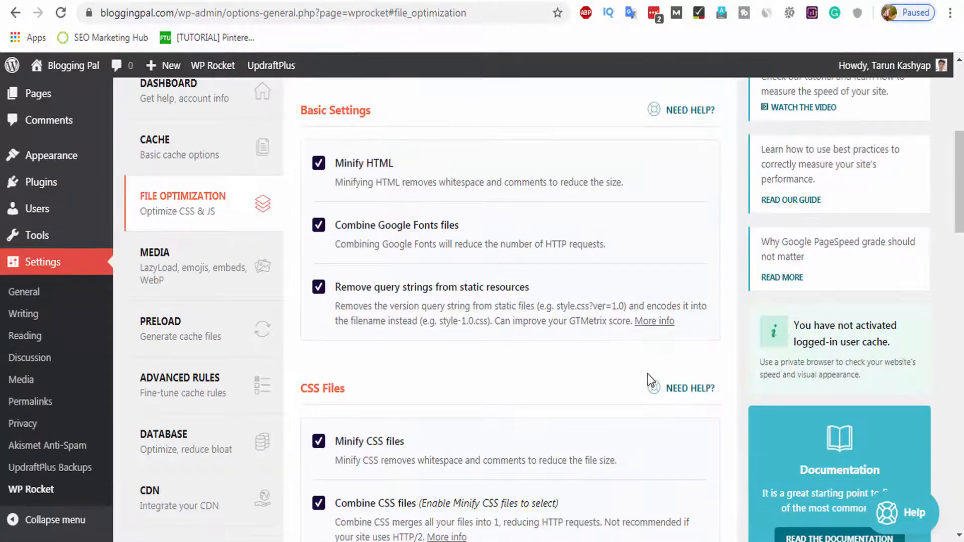
pyautogui.scroll(-15, 730, 385)
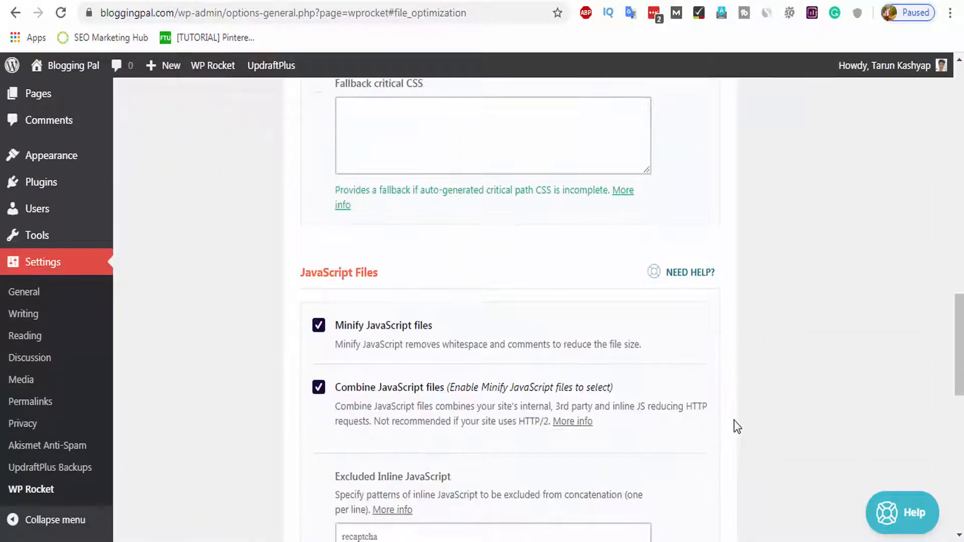
pyautogui.scroll(-8, 734, 430)
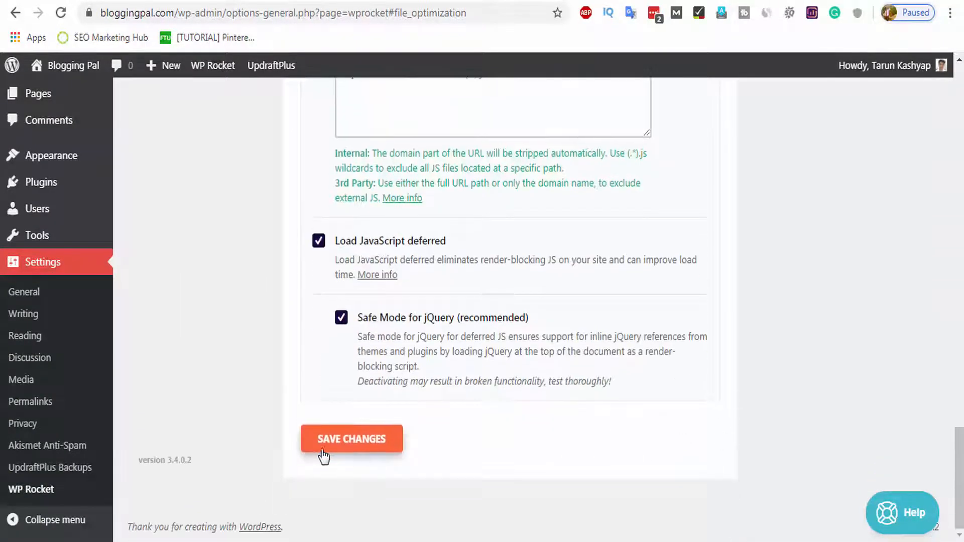
pyautogui.click(322, 446)
pyautogui.scroll(20, 286, 442)
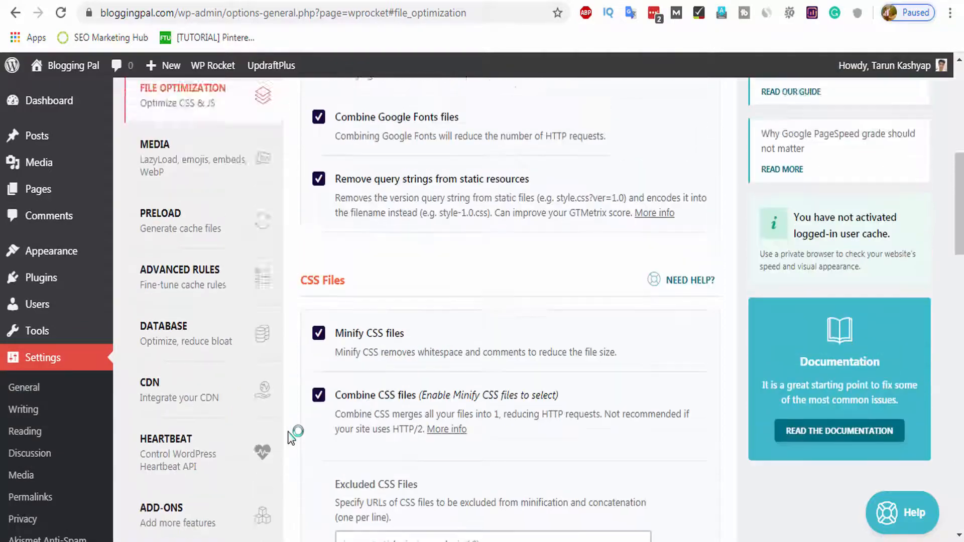
# - Enable LazyLoad for iframes and videos in the WP Rocket media settings
pyautogui.scroll(-5, 291, 437)
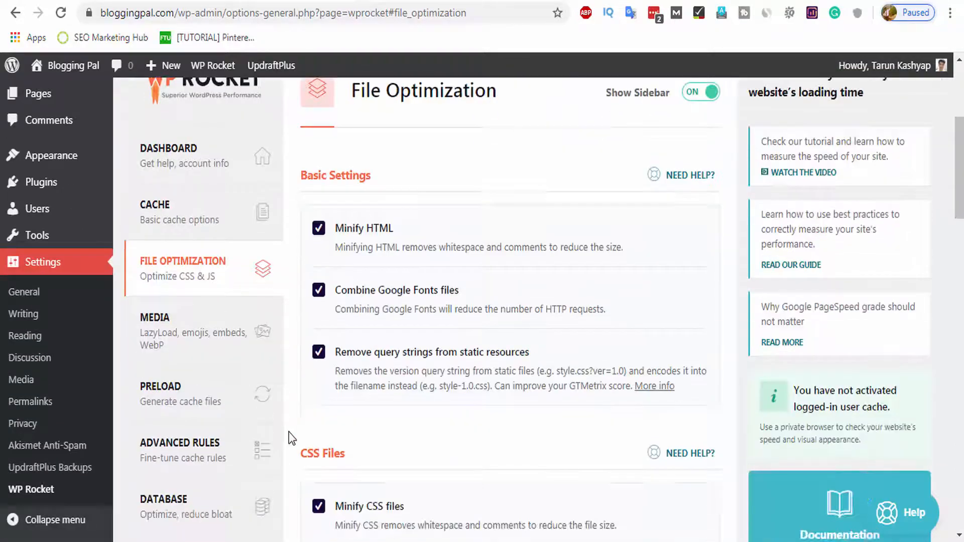
pyautogui.click(198, 332)
pyautogui.scroll(-3, 326, 187)
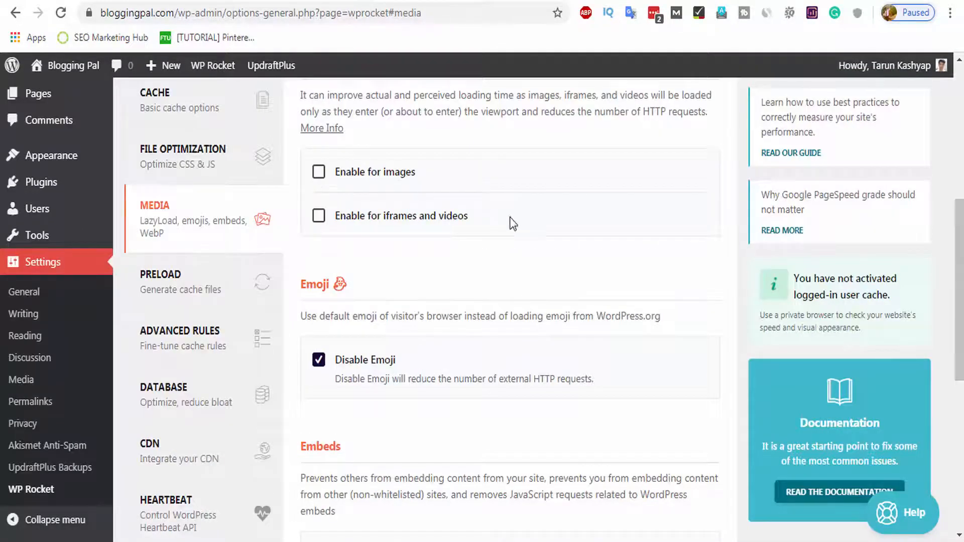
pyautogui.scroll(3, 511, 224)
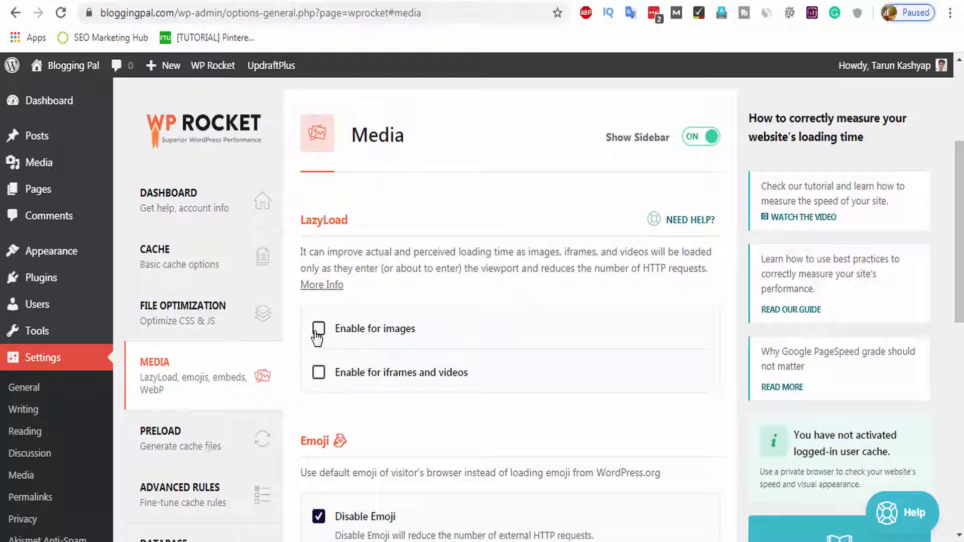
pyautogui.click(319, 374)
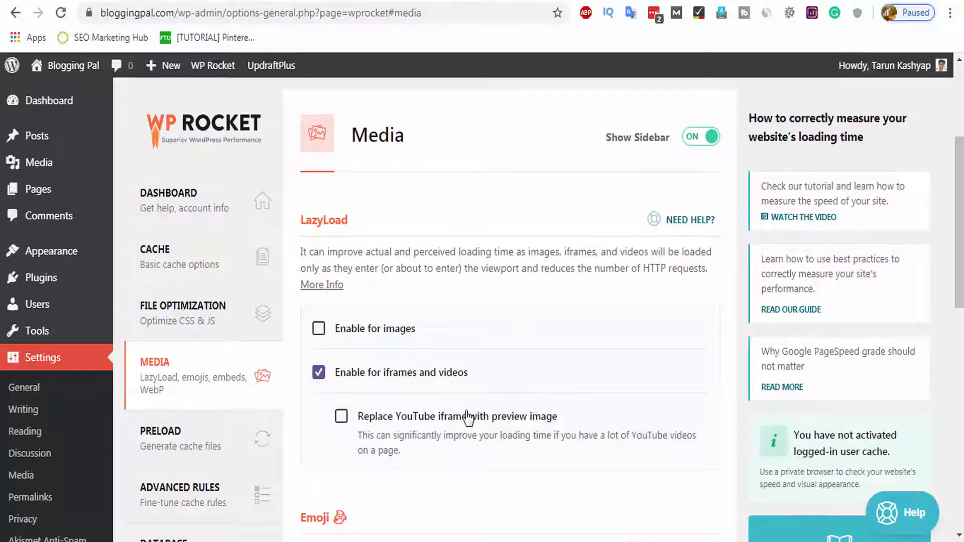
# - Enable Replace YouTube iframe with preview image and Disable WordPress embeds in the Media settings
pyautogui.scroll(-3, 452, 392)
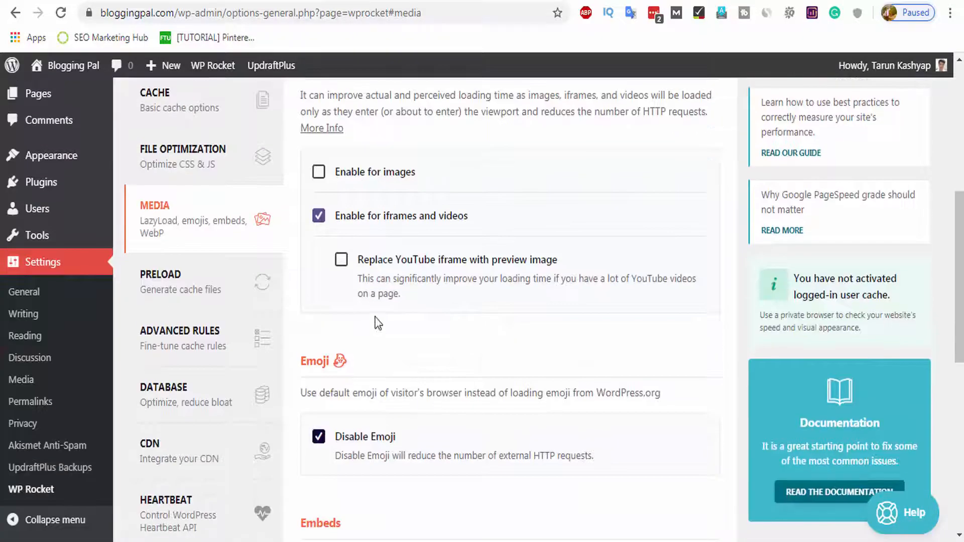
pyautogui.click(341, 261)
pyautogui.scroll(-6, 552, 375)
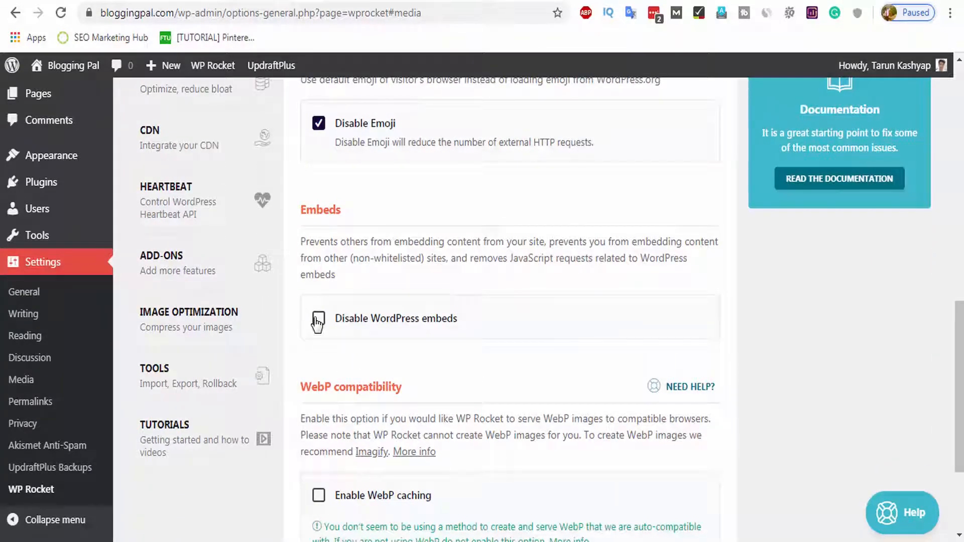
pyautogui.click(318, 322)
pyautogui.scroll(-3, 360, 407)
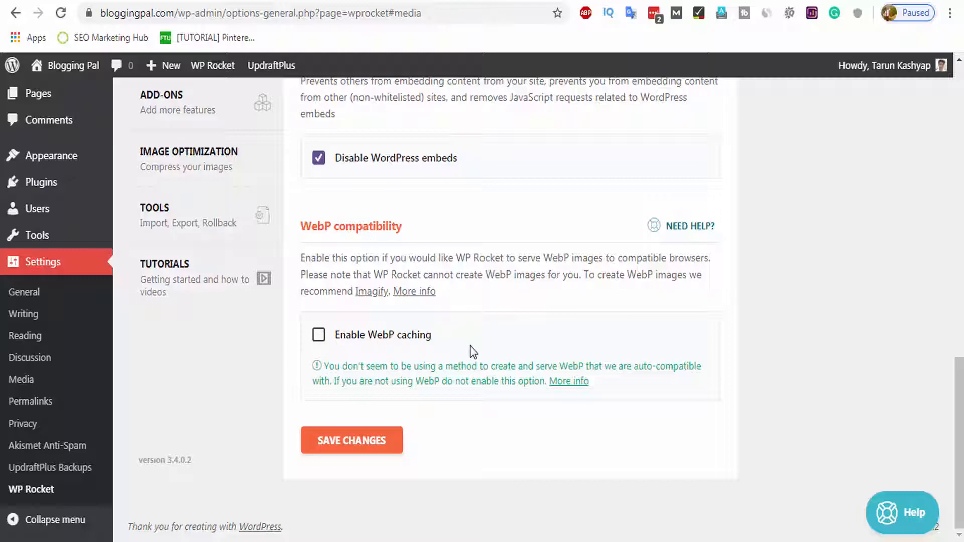
pyautogui.scroll(12, 471, 354)
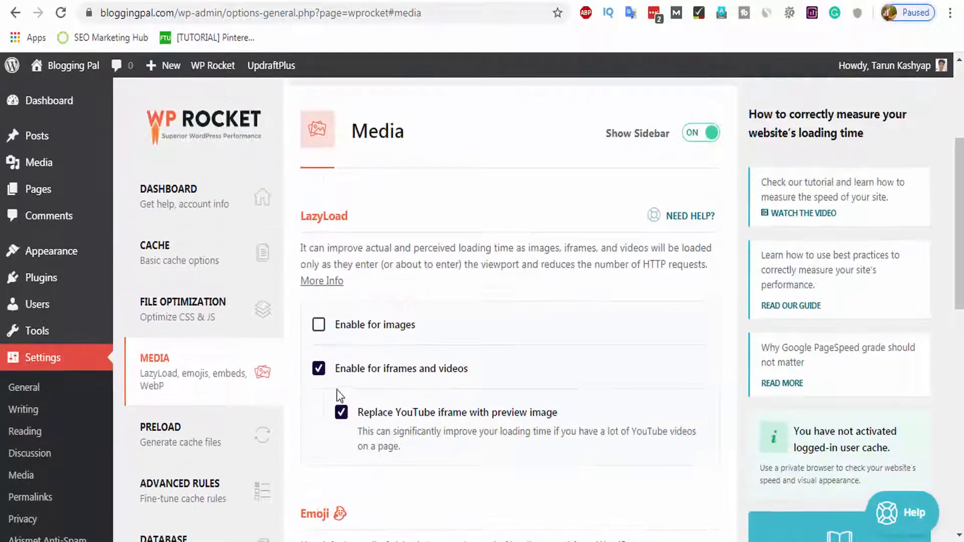
pyautogui.scroll(-3, 459, 416)
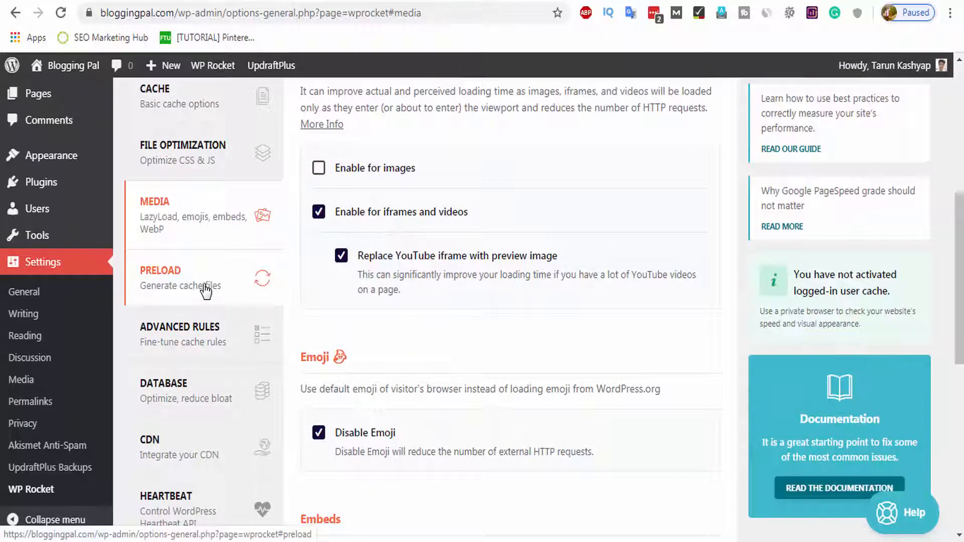
# - Open the Preload settings and copy the full URLs to prefetch list from the other site's WP Rocket Preload settings
pyautogui.click(204, 286)
pyautogui.scroll(-3, 483, 306)
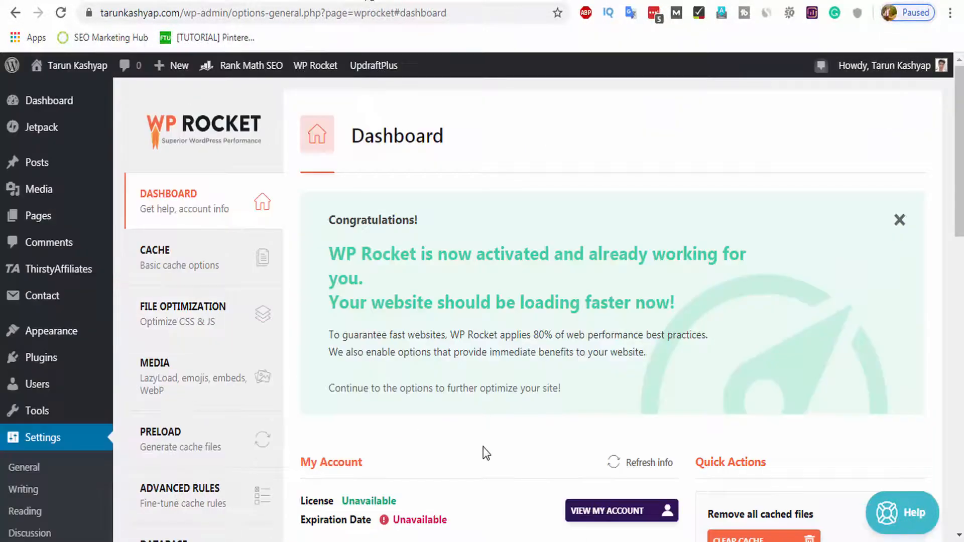
pyautogui.scroll(-6, 485, 452)
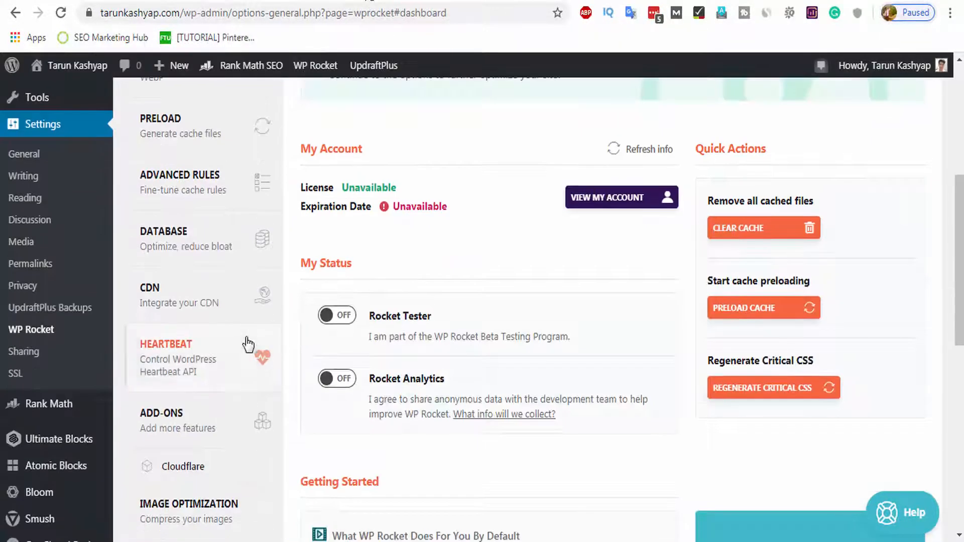
pyautogui.click(181, 126)
pyautogui.scroll(-10, 462, 362)
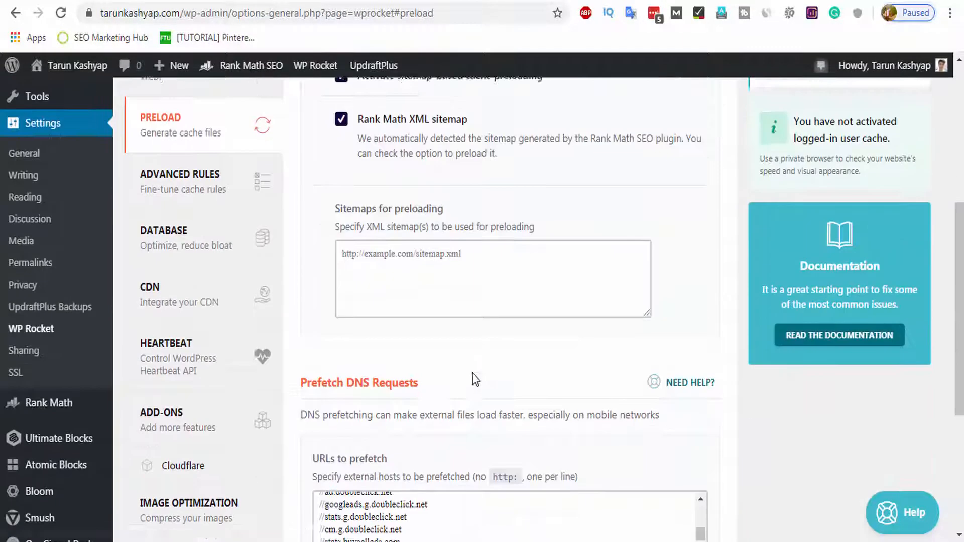
pyautogui.tripleClick(358, 301)
pyautogui.hotkey('ctrl', 'a')
pyautogui.hotkey('ctrl', 'c')
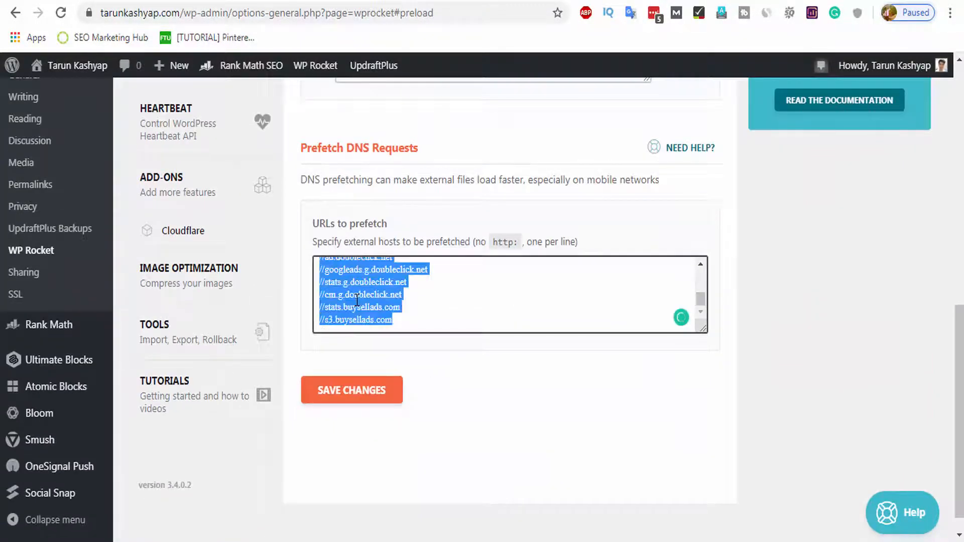
# - Paste the copied hosts into Blogging Pal's URLs to prefetch list and save the Preload changes
pyautogui.click(265, 1)
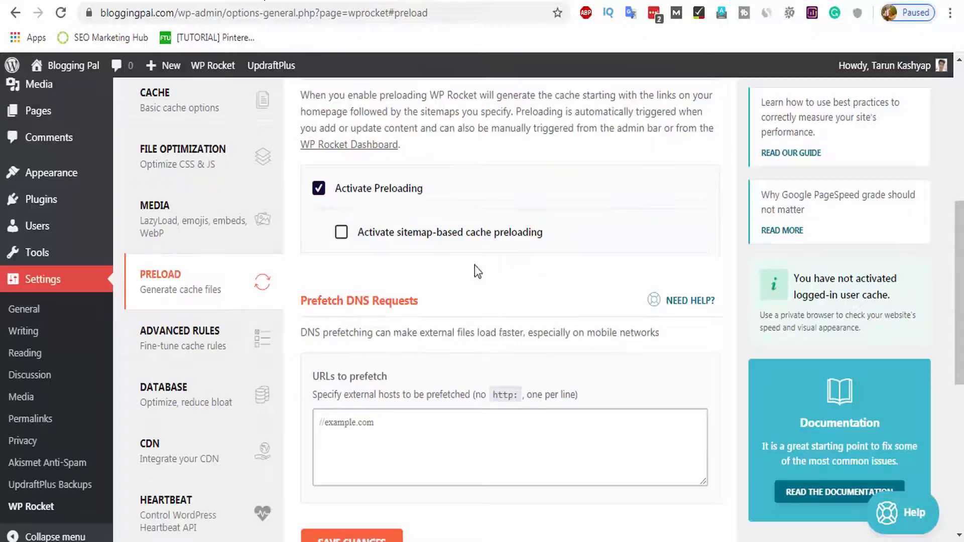
pyautogui.click(381, 448)
pyautogui.hotkey('ctrl', 'v')
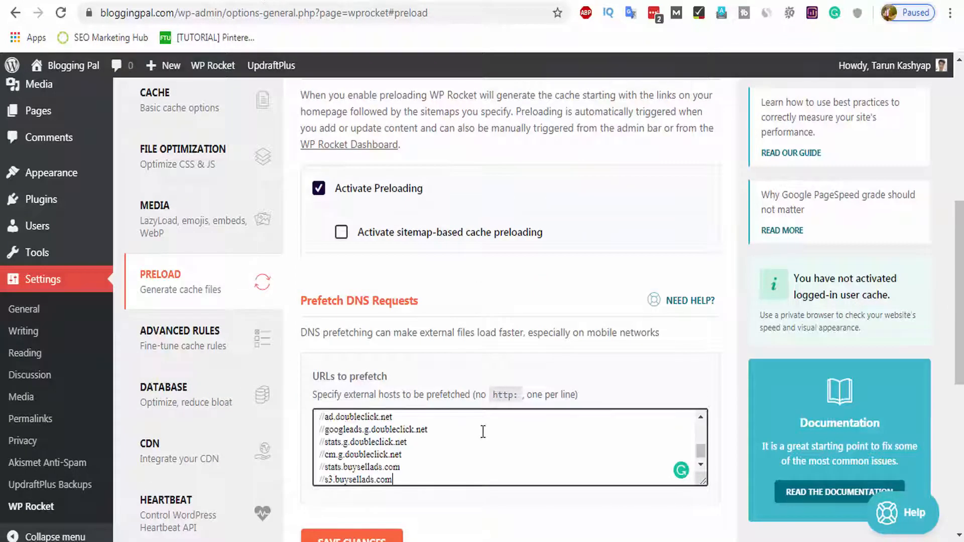
pyautogui.scroll(-2, 440, 453)
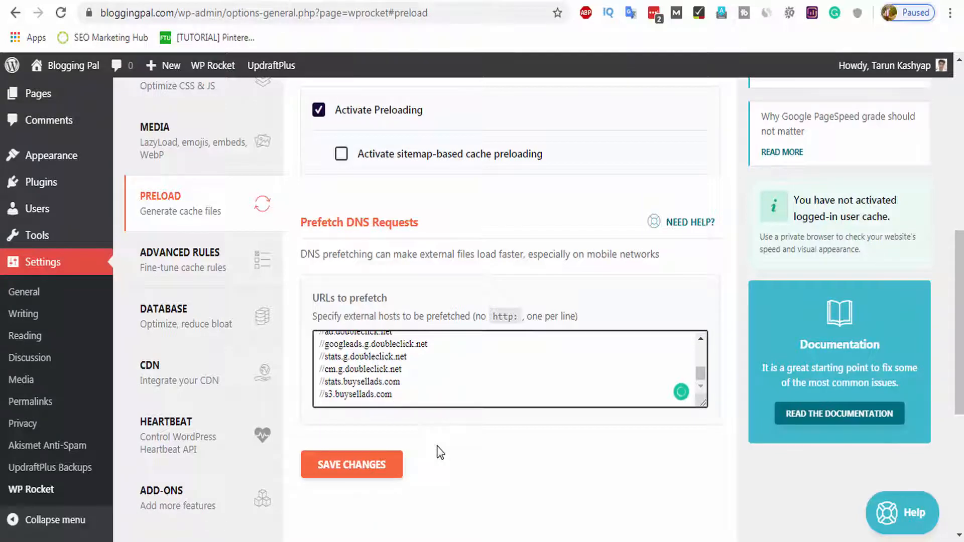
pyautogui.click(378, 463)
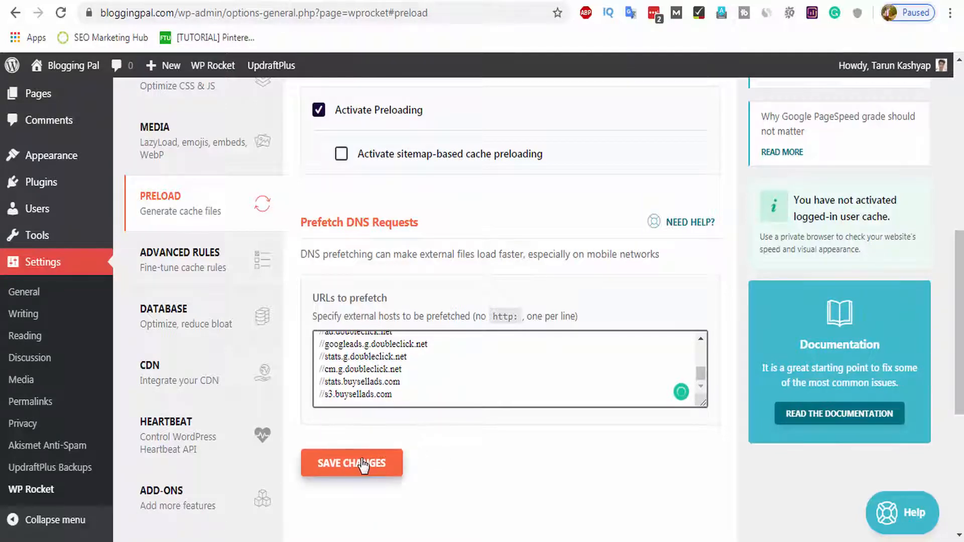
# - Look through the Advanced Rules settings for URLs and cookies that should never be cached
pyautogui.scroll(-6, 546, 438)
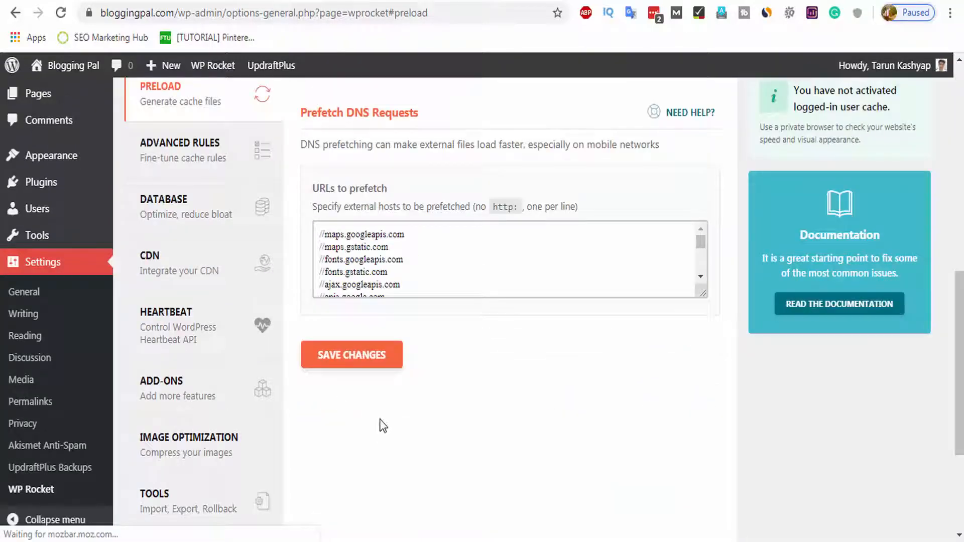
pyautogui.click(187, 157)
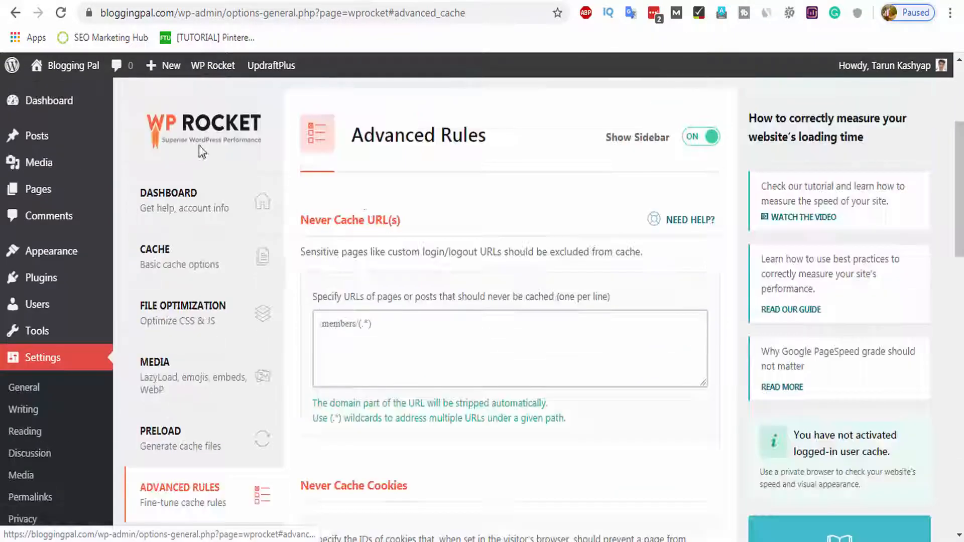
pyautogui.scroll(-14, 437, 276)
pyautogui.scroll(12, 386, 319)
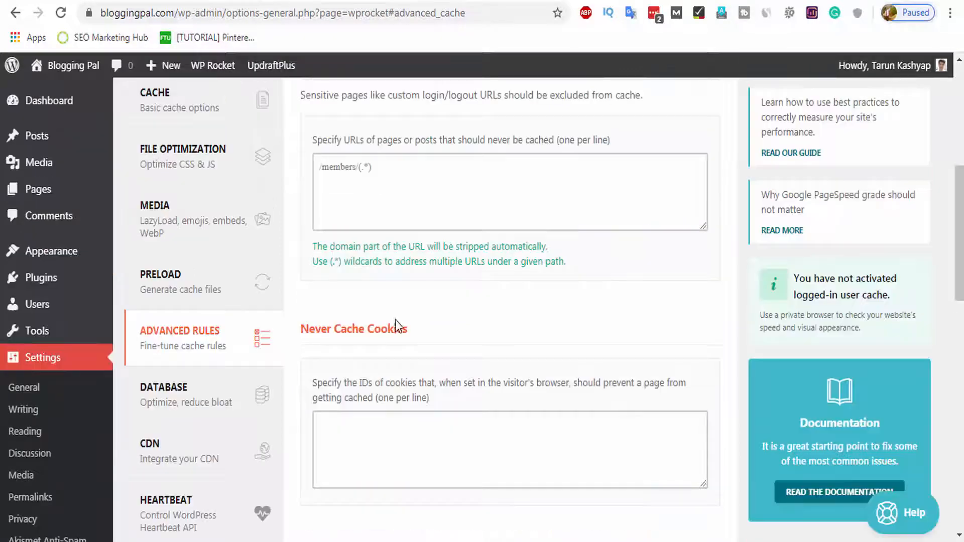
# - Review the Database settings for post, comment, transient, table and automatic cleanup
pyautogui.click(205, 395)
pyautogui.scroll(-5, 370, 338)
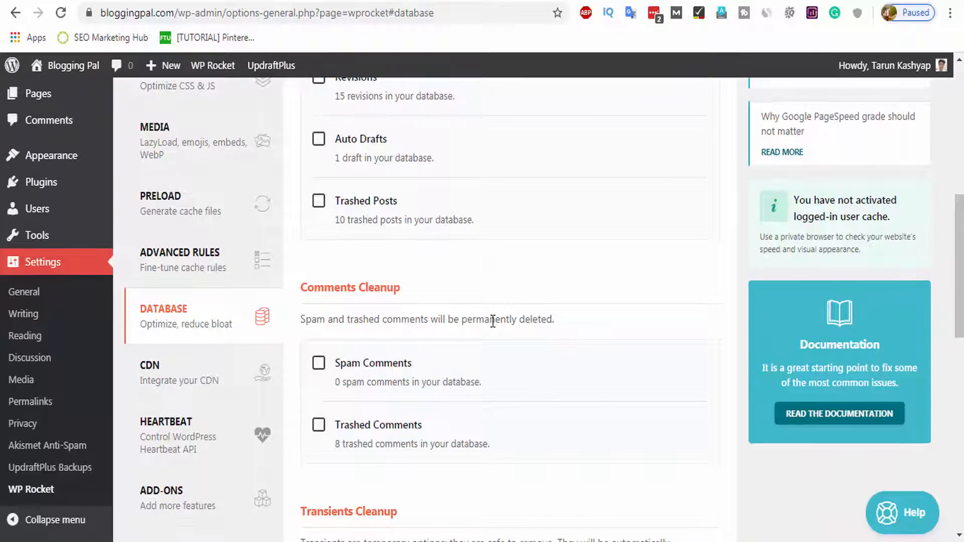
pyautogui.scroll(3, 492, 322)
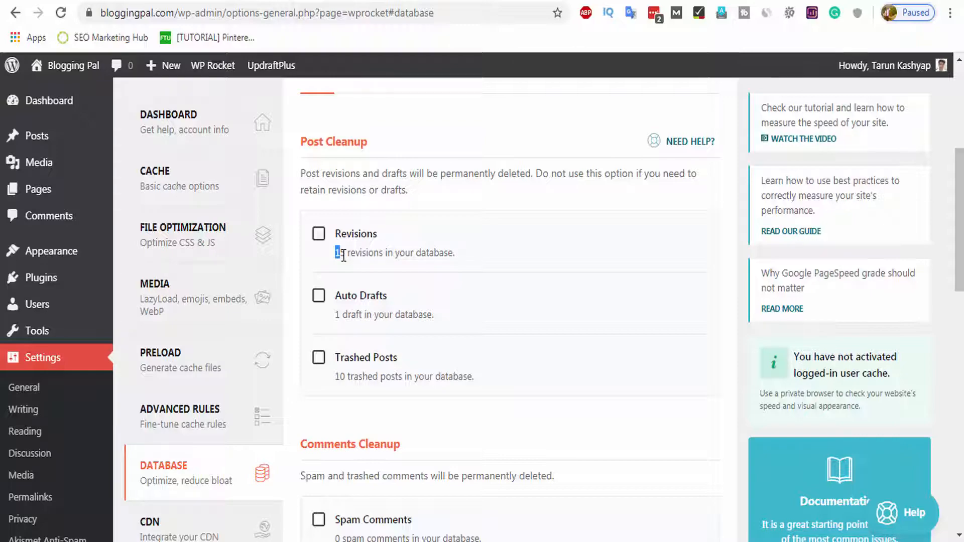
pyautogui.scroll(-2, 366, 286)
pyautogui.scroll(-10, 366, 286)
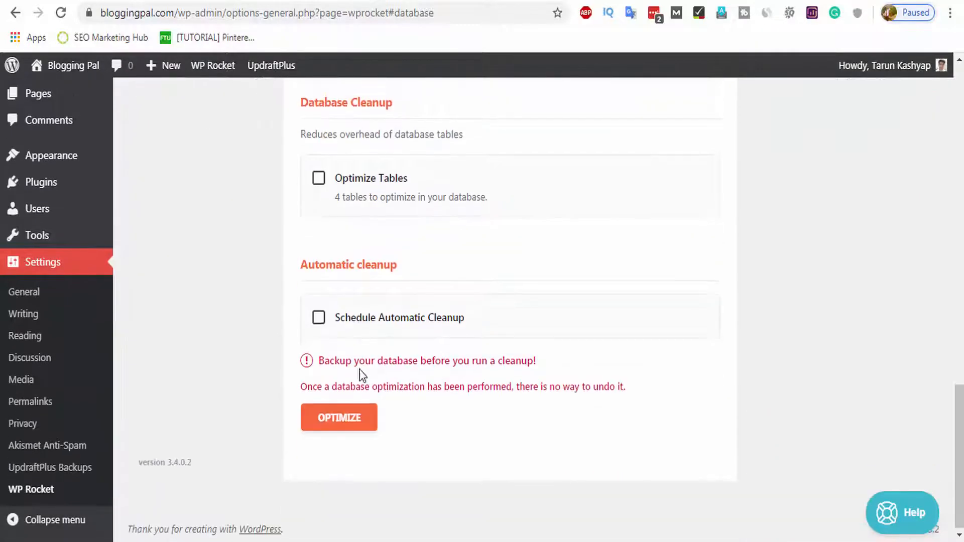
pyautogui.scroll(12, 415, 428)
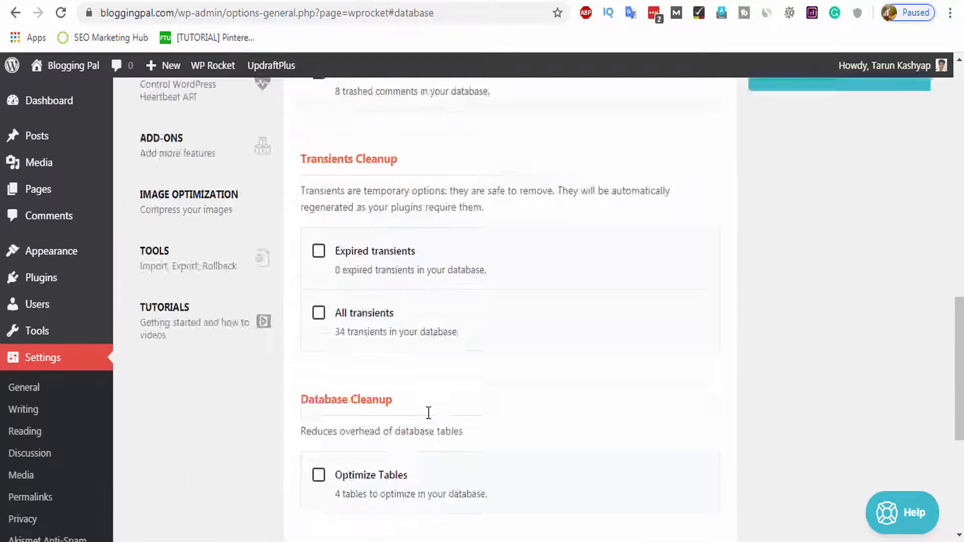
pyautogui.scroll(-4, 390, 399)
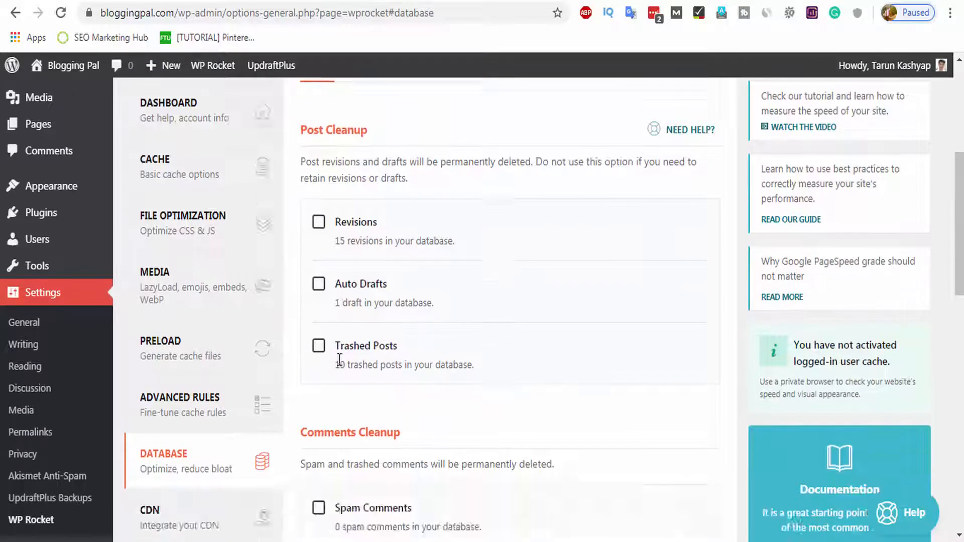
# - Review the CDN settings, including the CNAME entry and the files excluded from the CDN
pyautogui.click(202, 361)
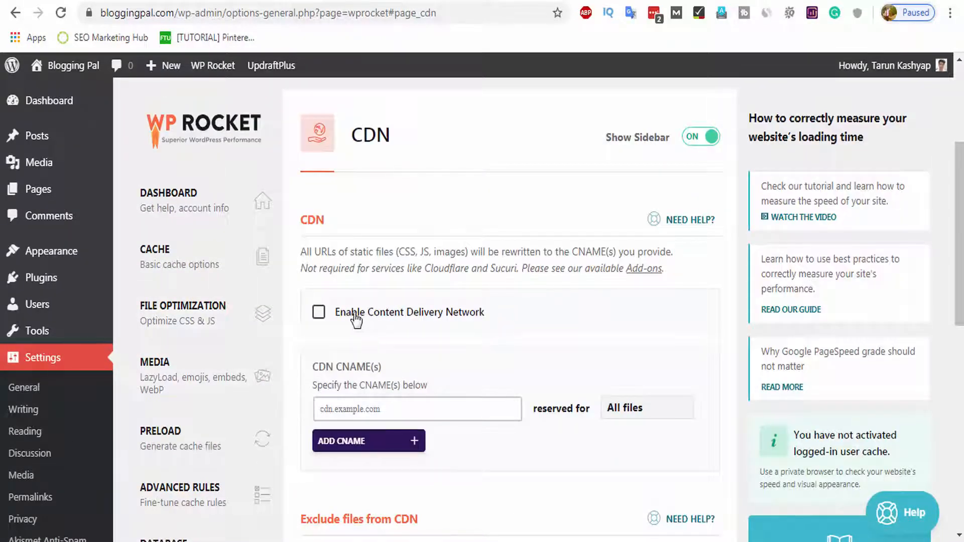
pyautogui.scroll(-6, 624, 304)
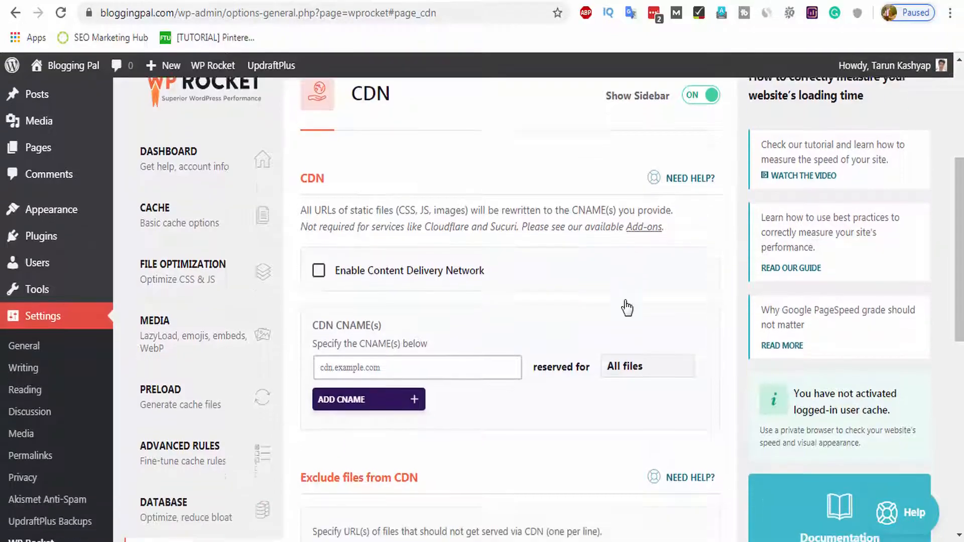
pyautogui.scroll(6, 493, 327)
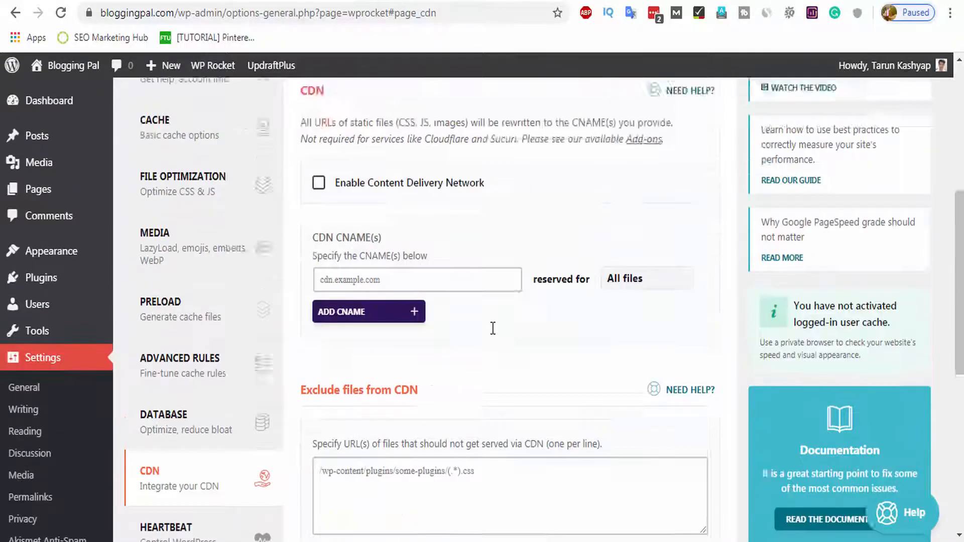
pyautogui.scroll(-8, 460, 421)
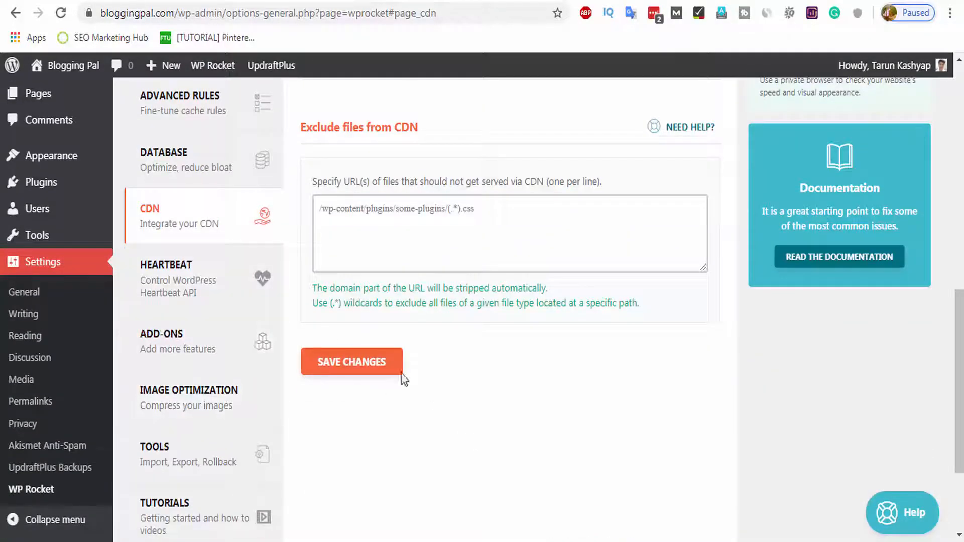
# - Enable Control Heartbeat in the Heartbeat settings and save the changes
pyautogui.click(190, 283)
pyautogui.scroll(-4, 462, 281)
pyautogui.scroll(2, 446, 319)
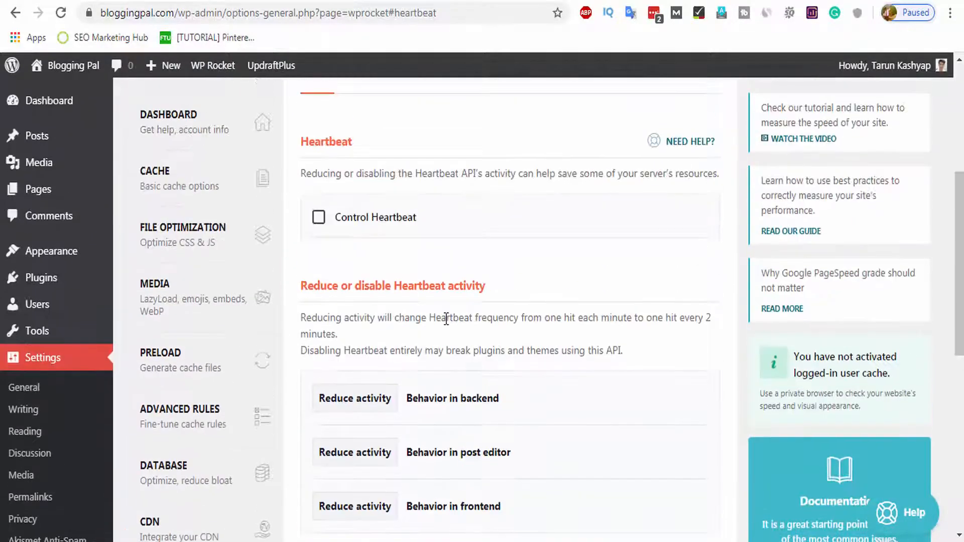
pyautogui.click(325, 221)
pyautogui.scroll(-6, 390, 318)
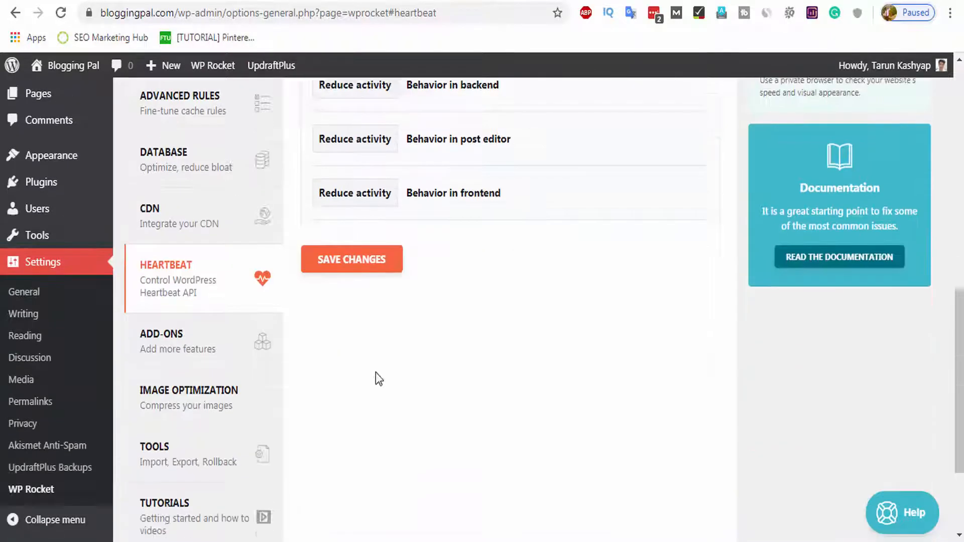
pyautogui.click(362, 266)
# - Review the available add-ons, including Google Tracking, Facebook Pixel, Varnish, Cloudflare and Sucuri
pyautogui.scroll(-3, 543, 334)
pyautogui.scroll(1, 332, 354)
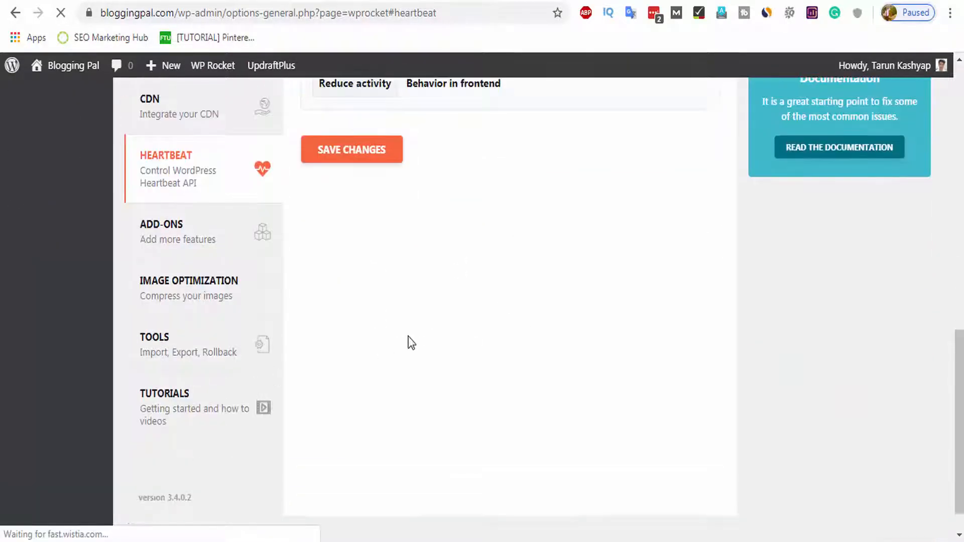
pyautogui.click(198, 230)
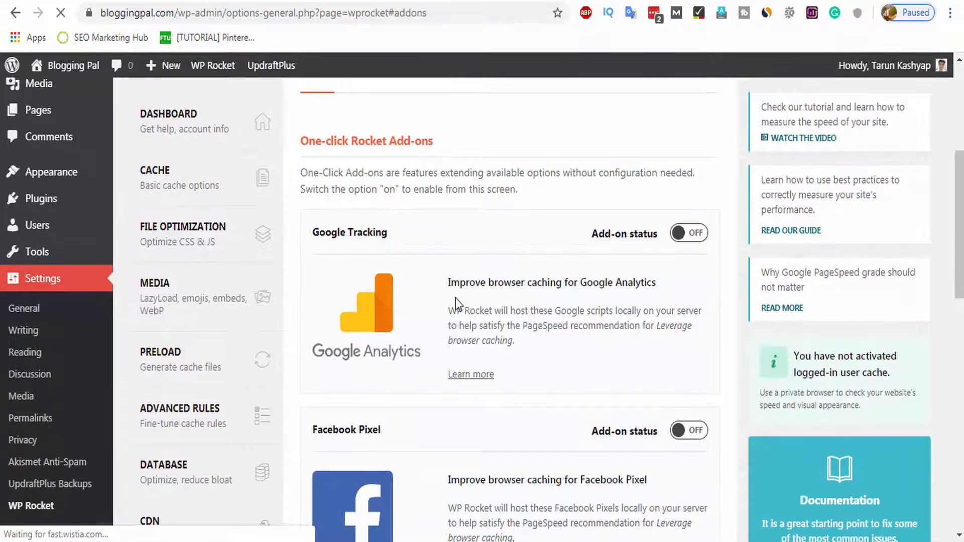
pyautogui.scroll(-15, 456, 297)
pyautogui.scroll(8, 787, 350)
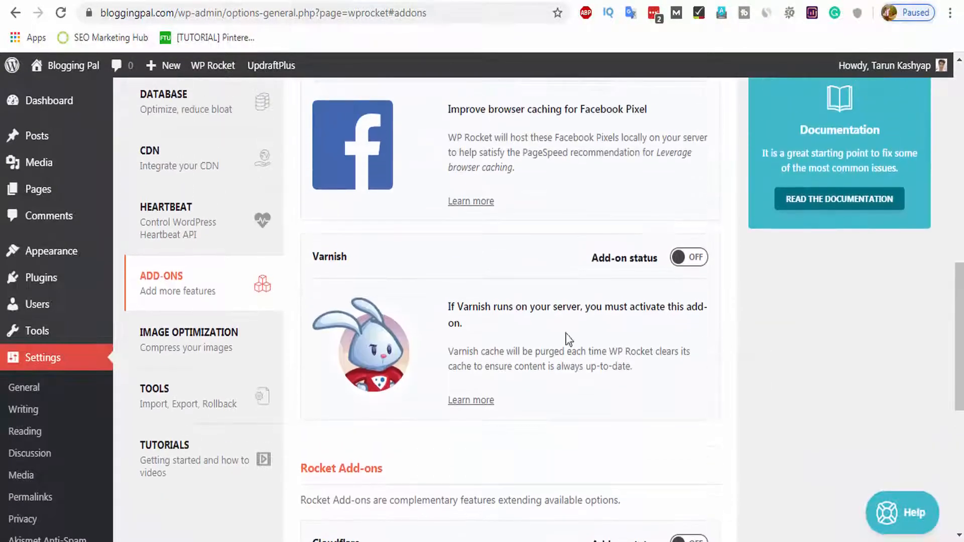
pyautogui.scroll(5, 567, 339)
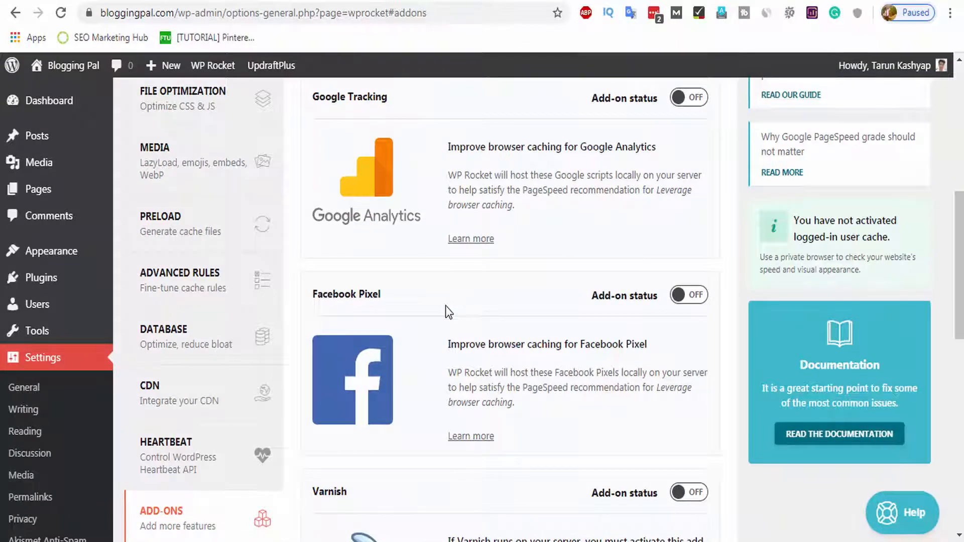
pyautogui.scroll(6, 442, 306)
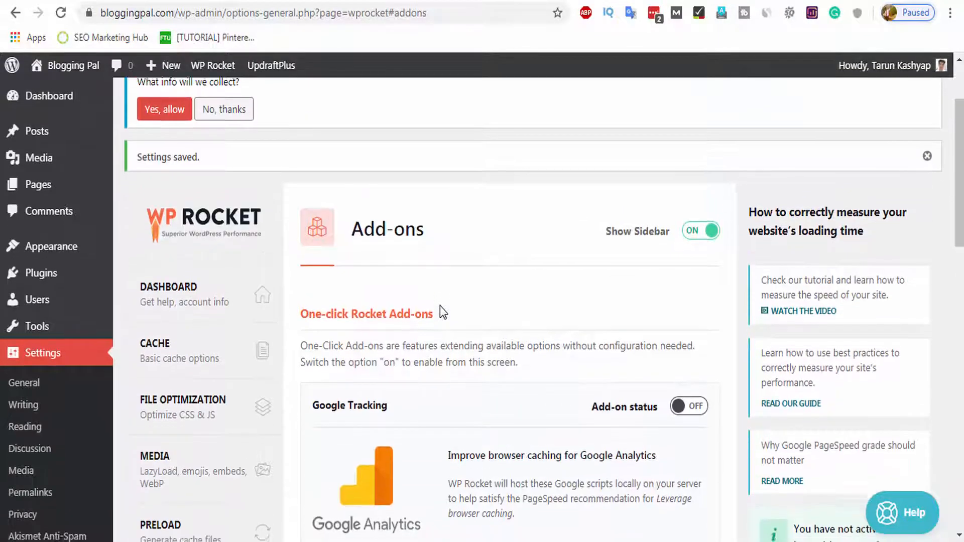
pyautogui.scroll(-9, 440, 308)
pyautogui.scroll(5, 642, 247)
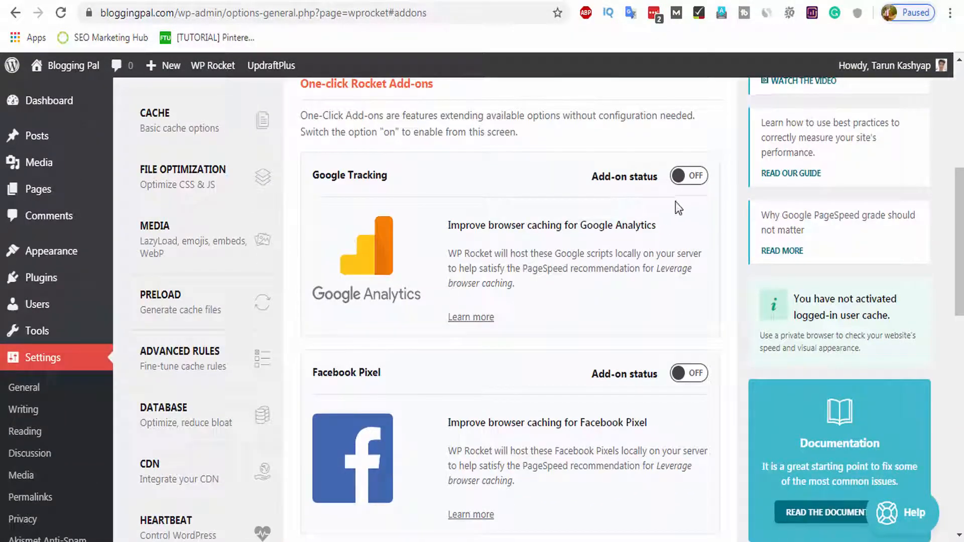
pyautogui.scroll(-10, 608, 316)
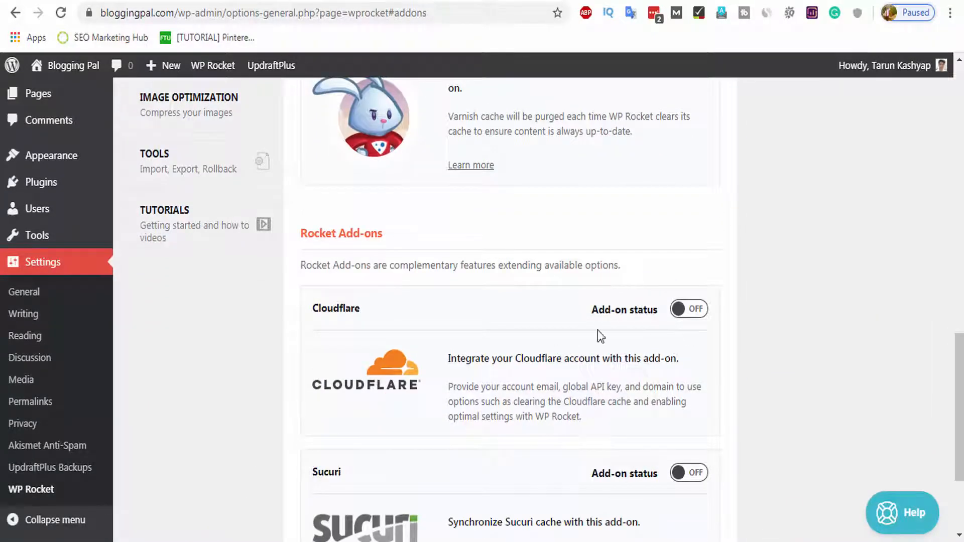
pyautogui.scroll(4, 270, 342)
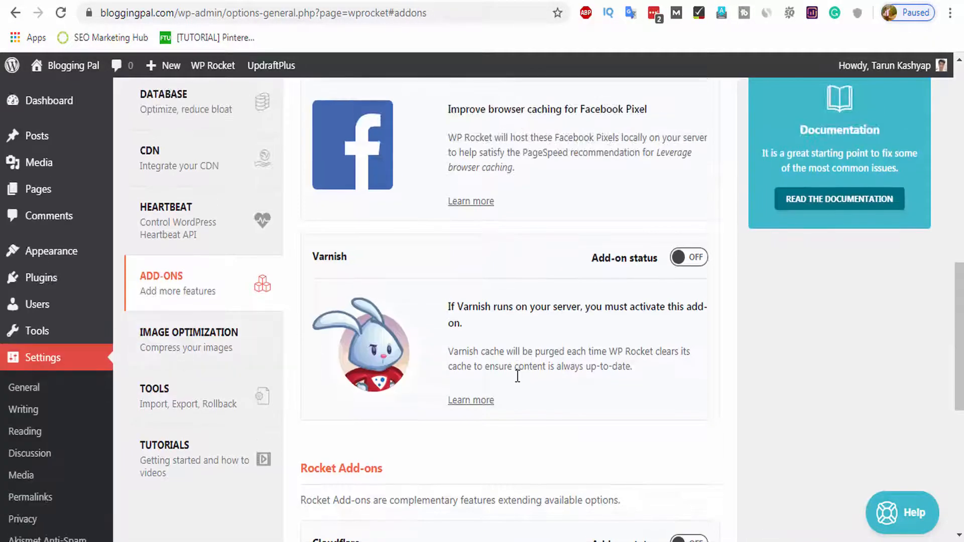
# - Review the Imagify image optimization page and the Tools options for exporting settings, importing settings and rolling back the plugin version
pyautogui.click(216, 353)
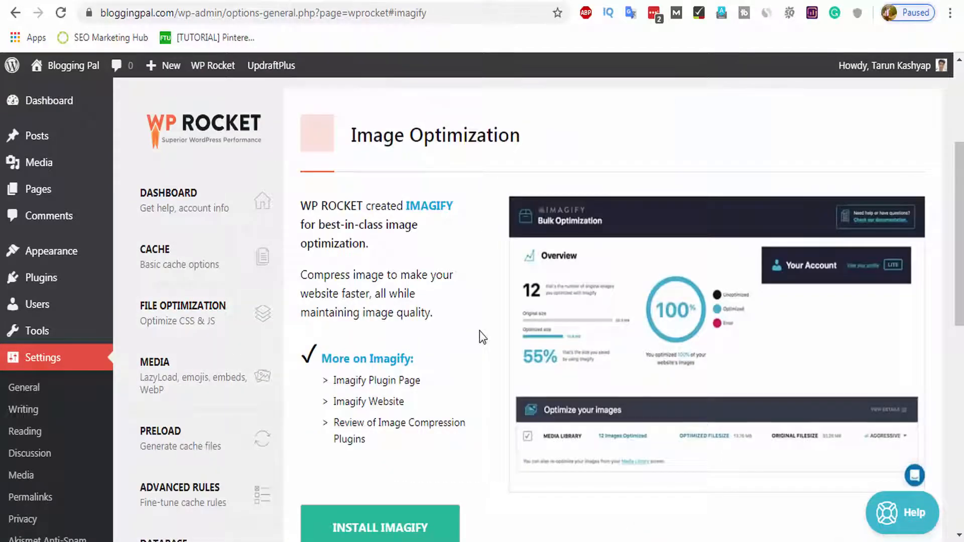
pyautogui.scroll(-10, 358, 411)
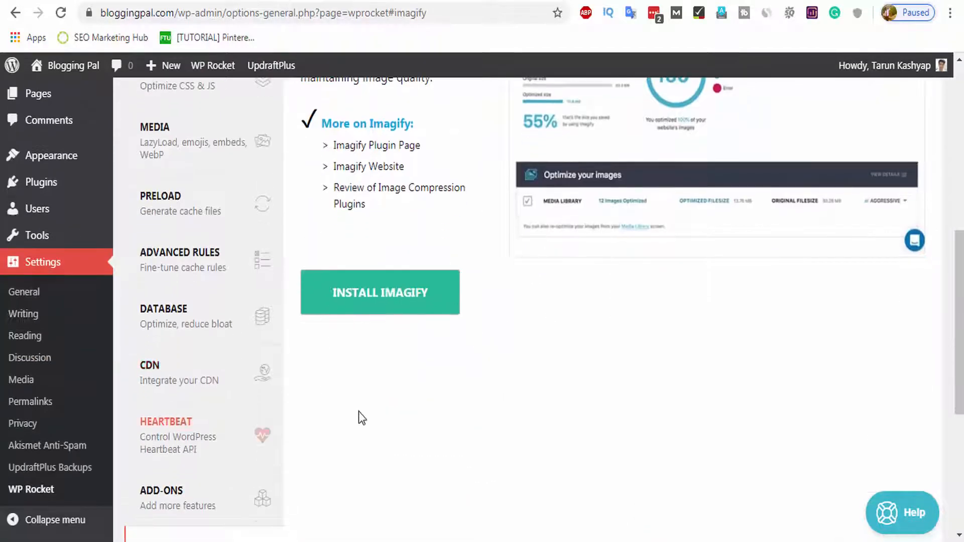
pyautogui.click(191, 322)
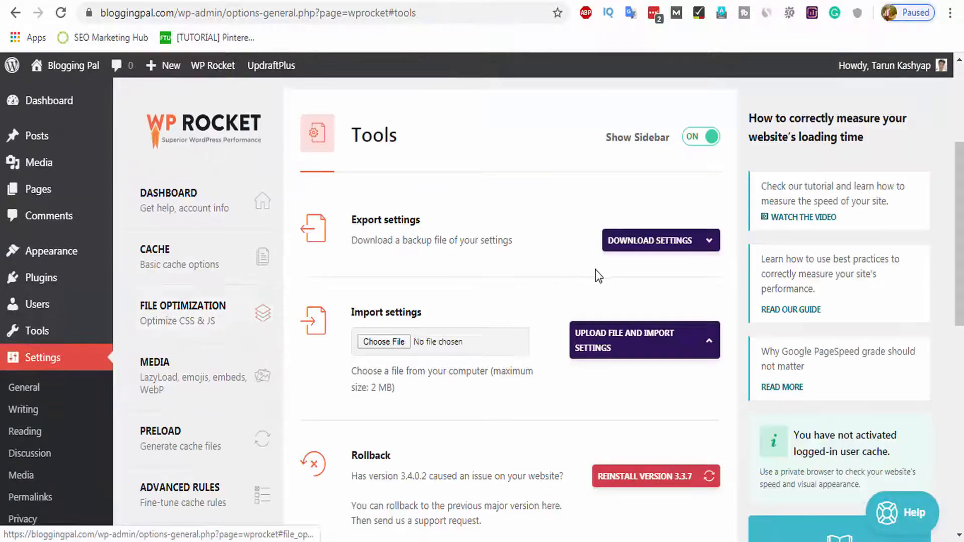
pyautogui.scroll(-7, 502, 286)
pyautogui.scroll(4, 495, 294)
pyautogui.scroll(3, 437, 236)
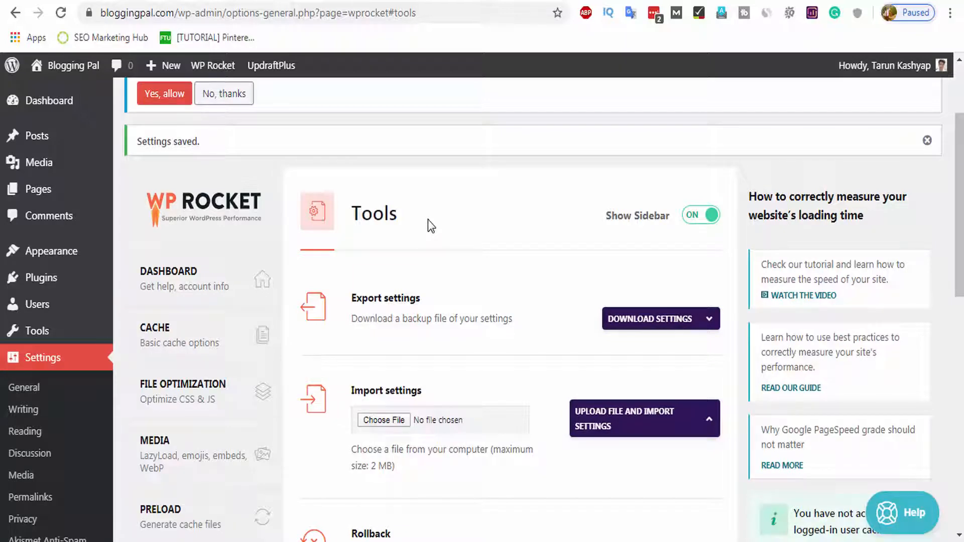
pyautogui.scroll(-12, 432, 221)
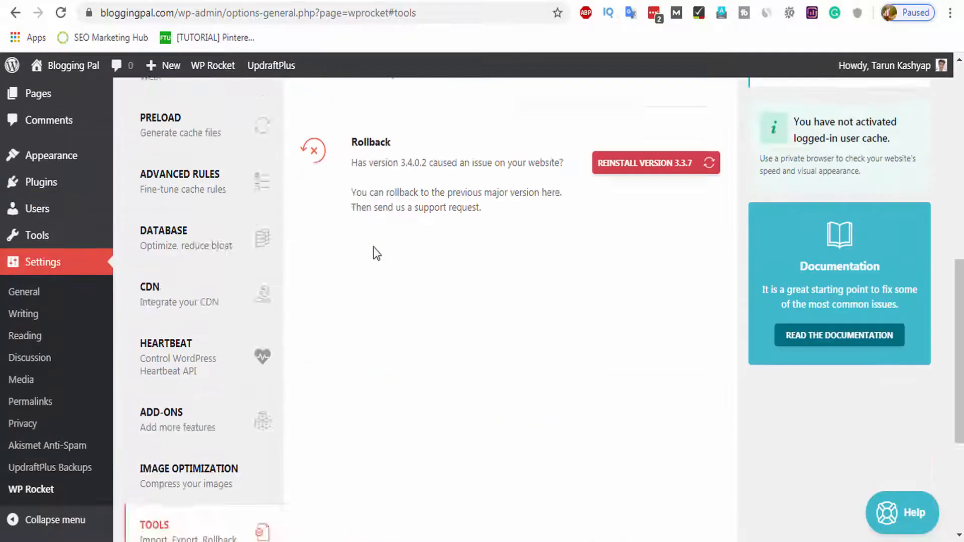
# - Look through the WP Rocket video tutorials, including the Getting Started, File Optimization and Preload sections
pyautogui.click(205, 370)
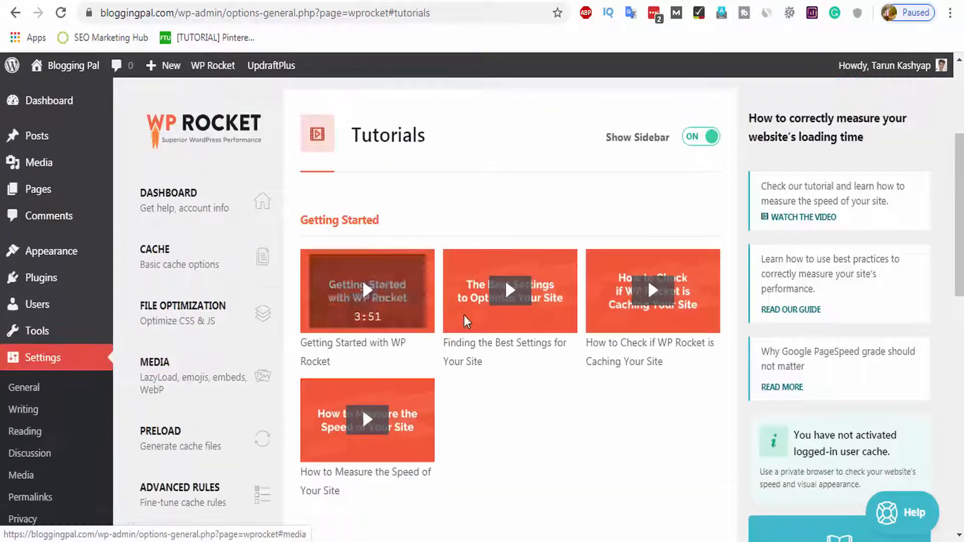
pyautogui.scroll(-3, 593, 378)
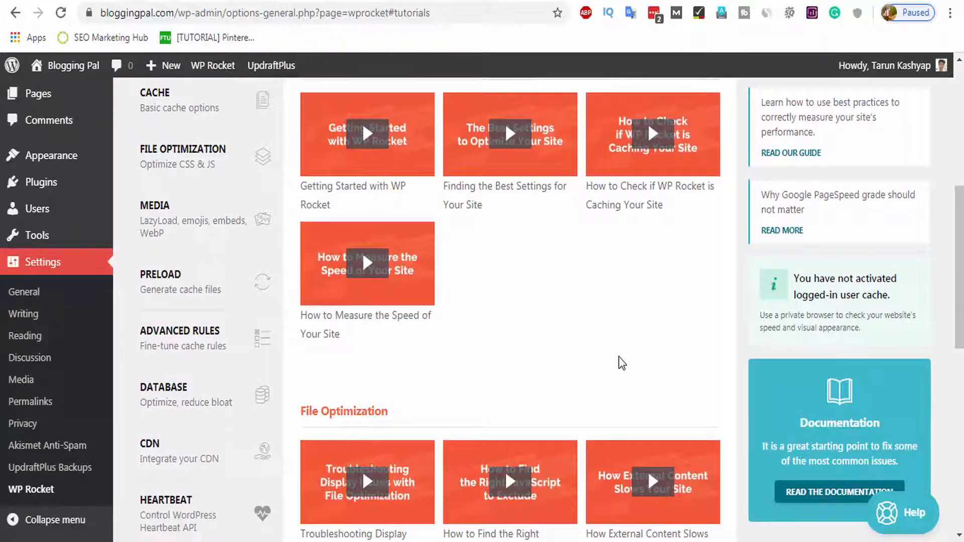
pyautogui.scroll(-3, 598, 361)
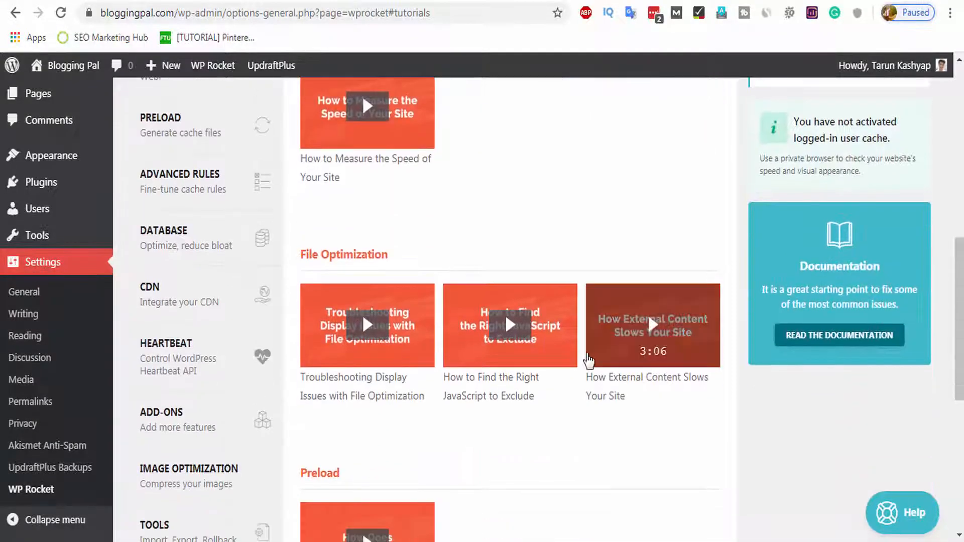
pyautogui.scroll(-7, 589, 360)
pyautogui.scroll(12, 586, 354)
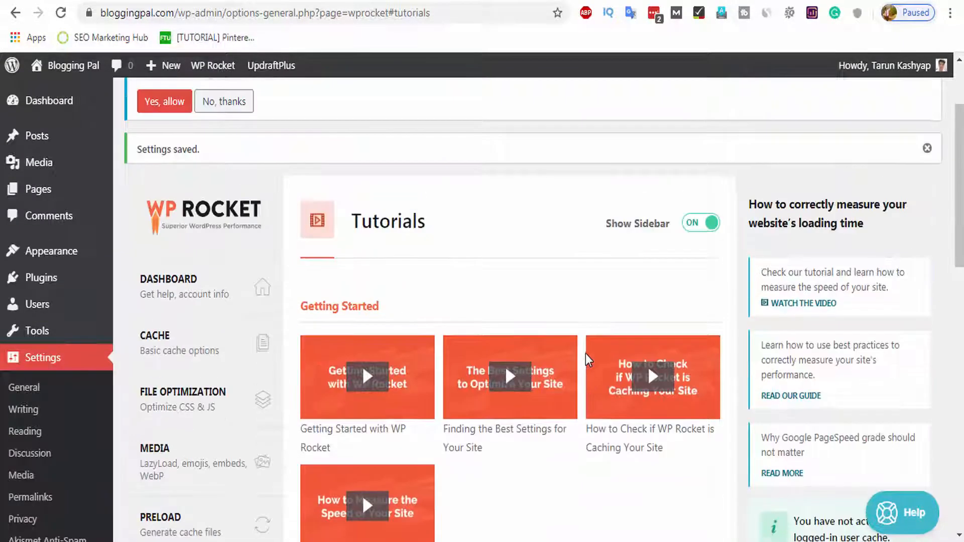